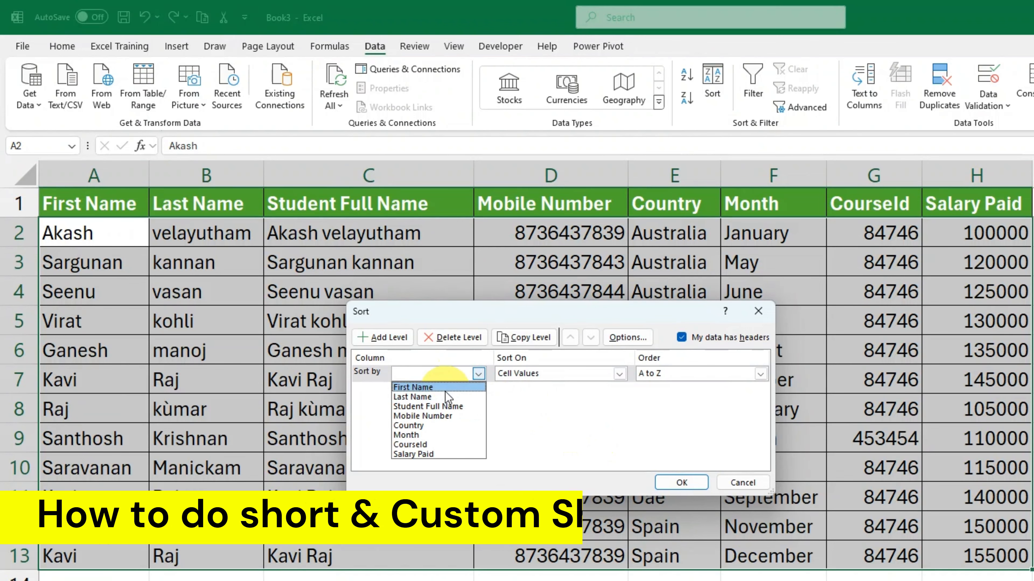
left_click(438, 387)
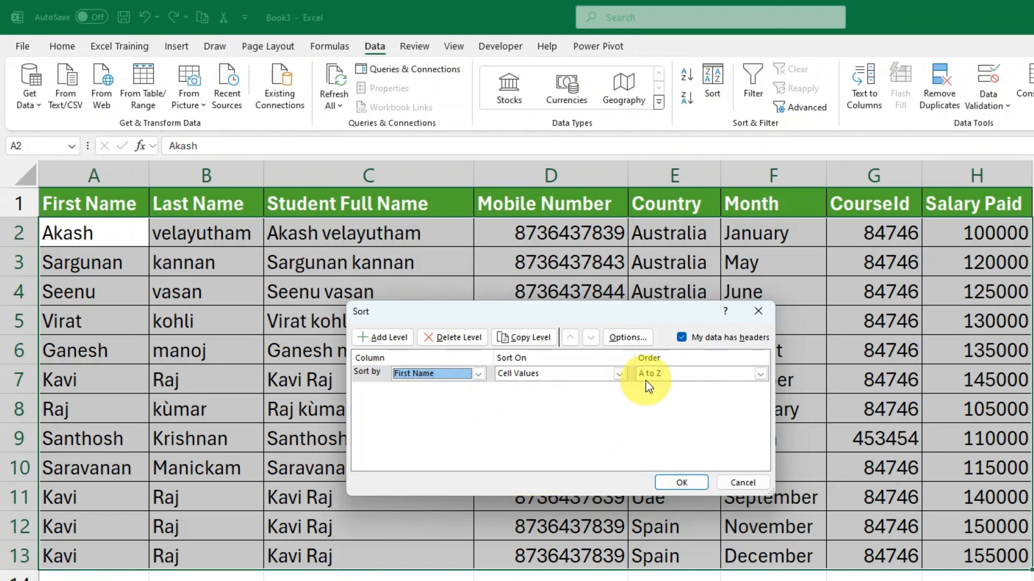
left_click(652, 375)
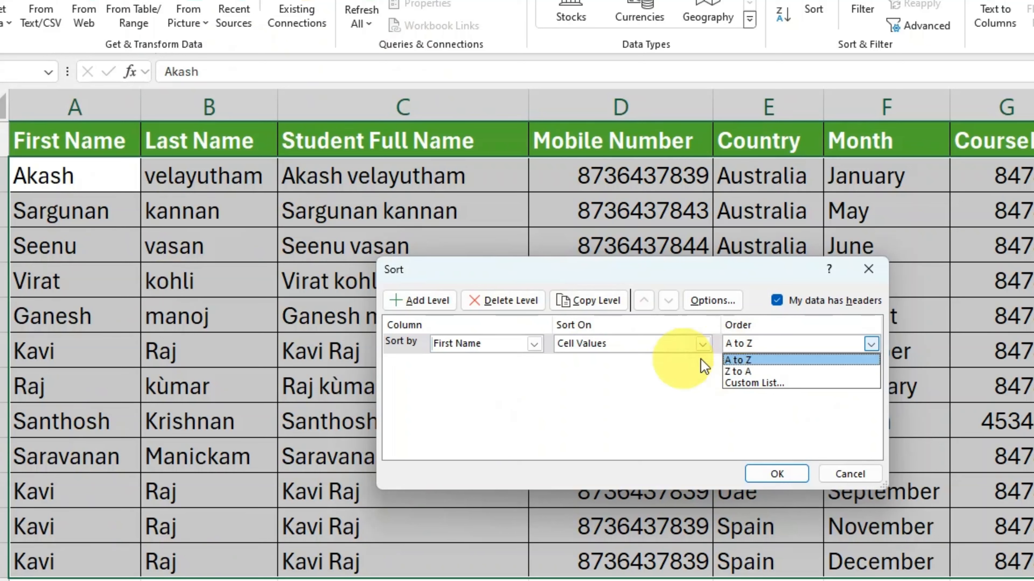
left_click(611, 439)
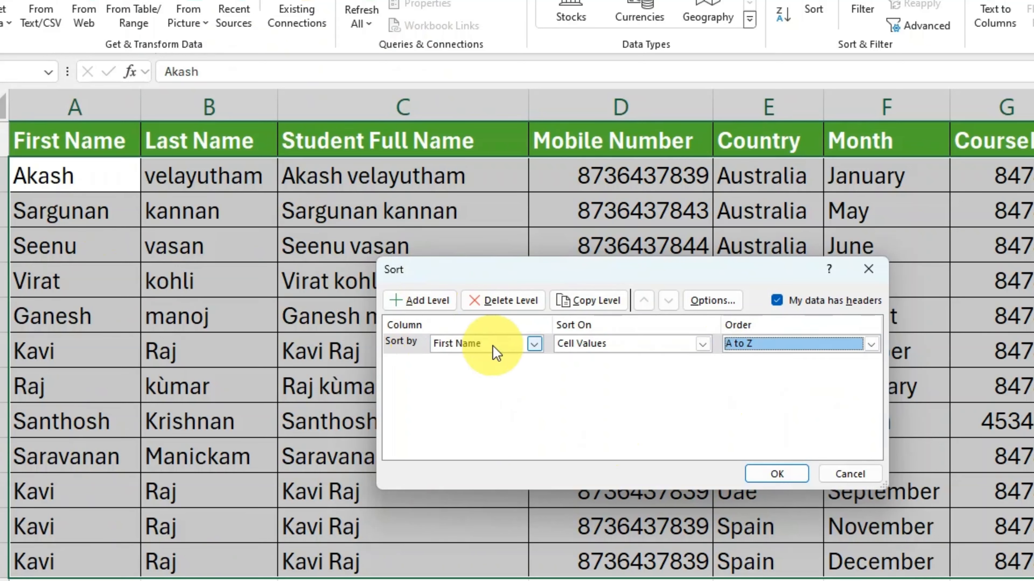
left_click(531, 344)
left_click(469, 439)
left_click(751, 344)
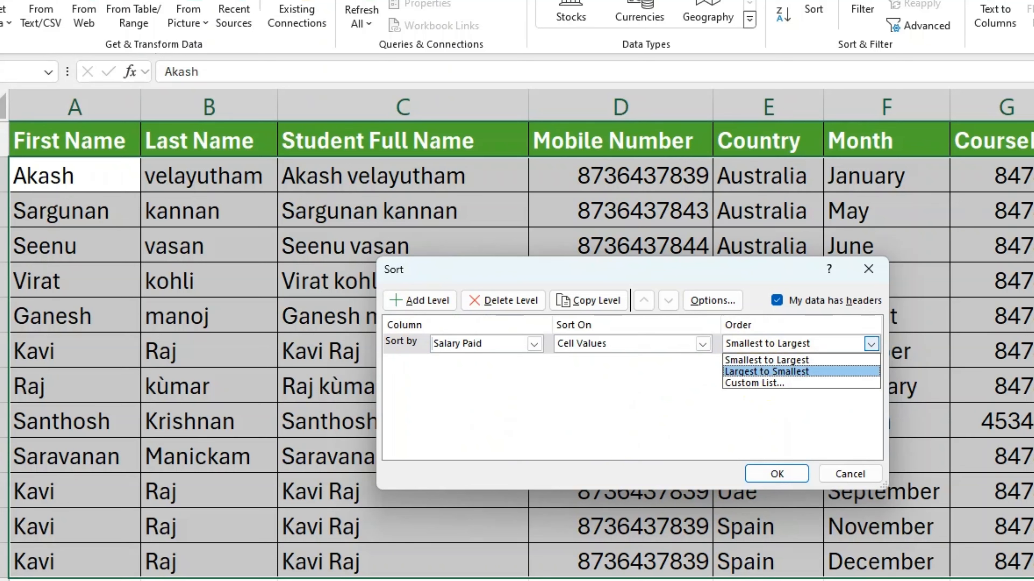
left_click(651, 403)
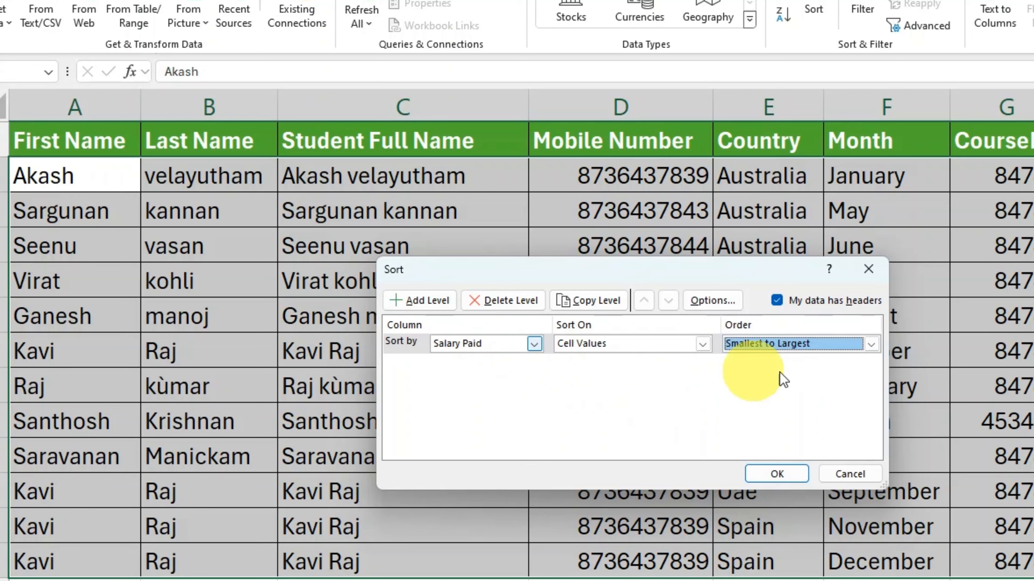
left_click(838, 472)
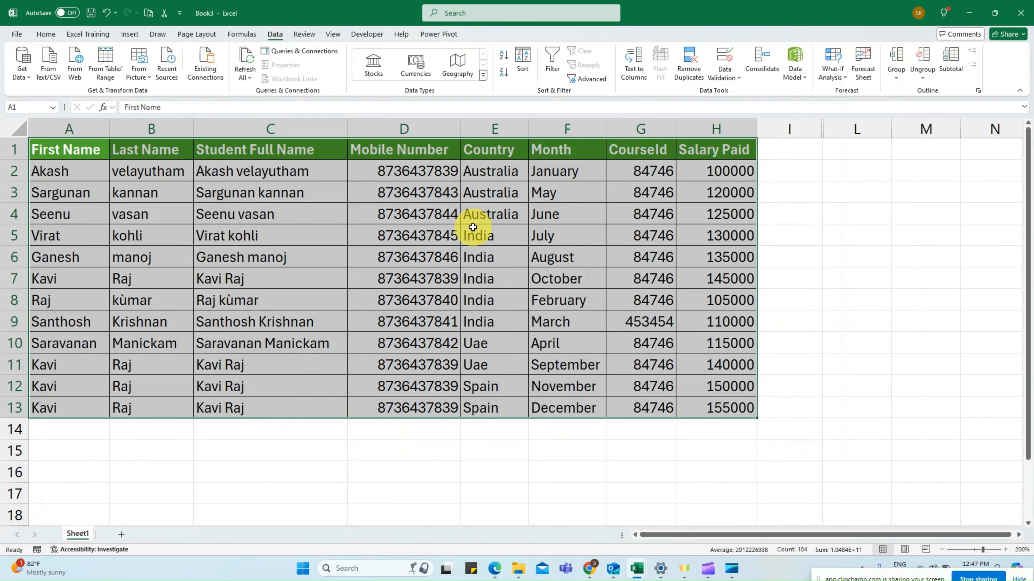
Compare the order of the Month column in the current workbook with that in the Custom Sort workbook
left_click(555, 173)
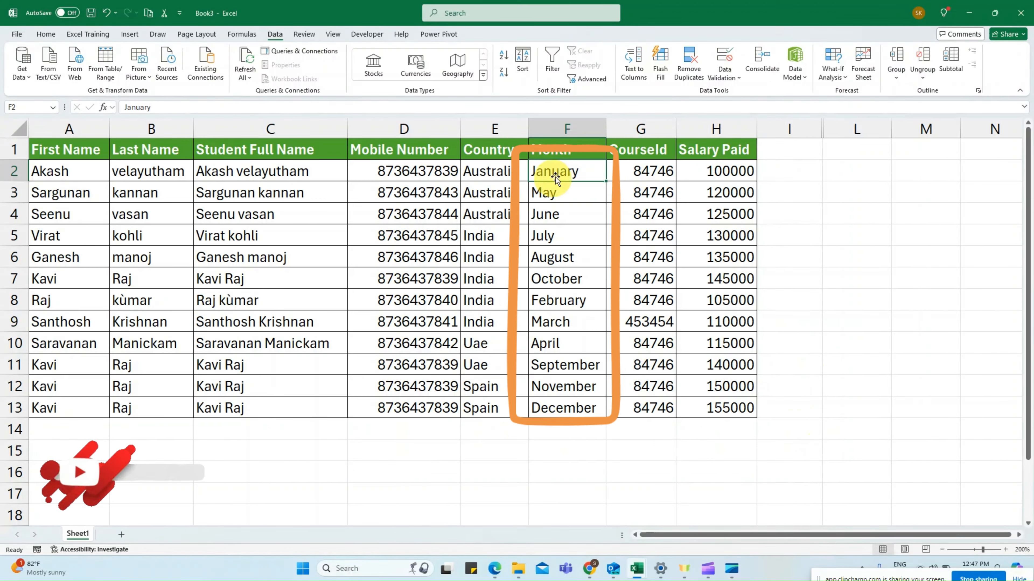
left_click(576, 407)
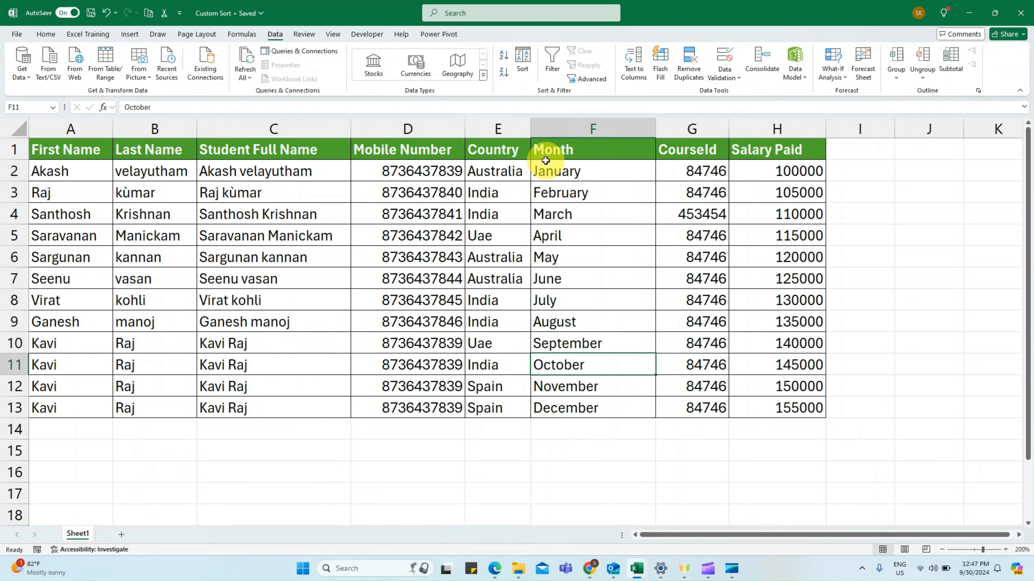
left_click_drag(556, 171, 586, 404)
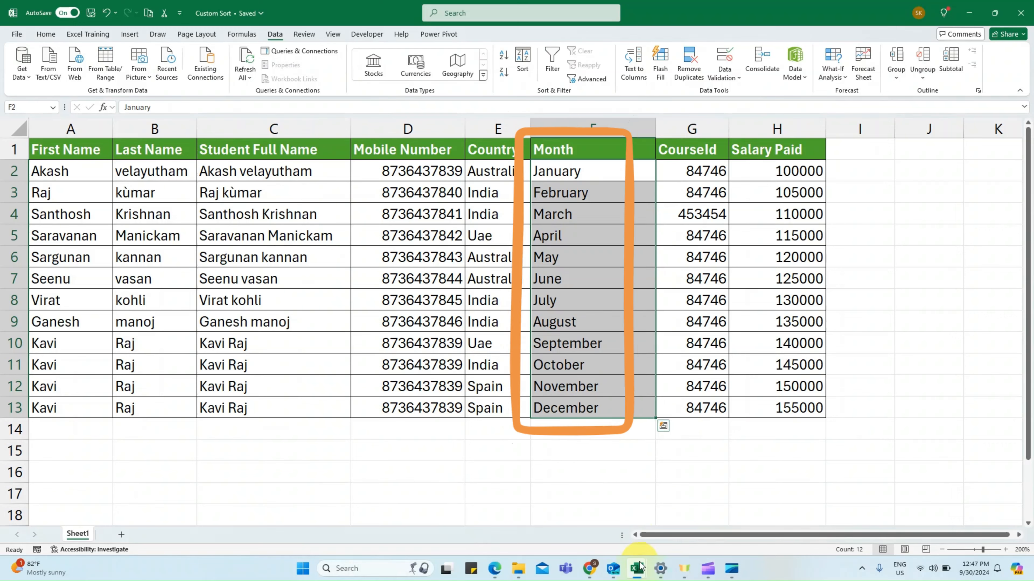
Switch to the Book2 workbook and compare the Country column's order with the country list in J2:J5
mouse_move(637, 569)
left_click(750, 547)
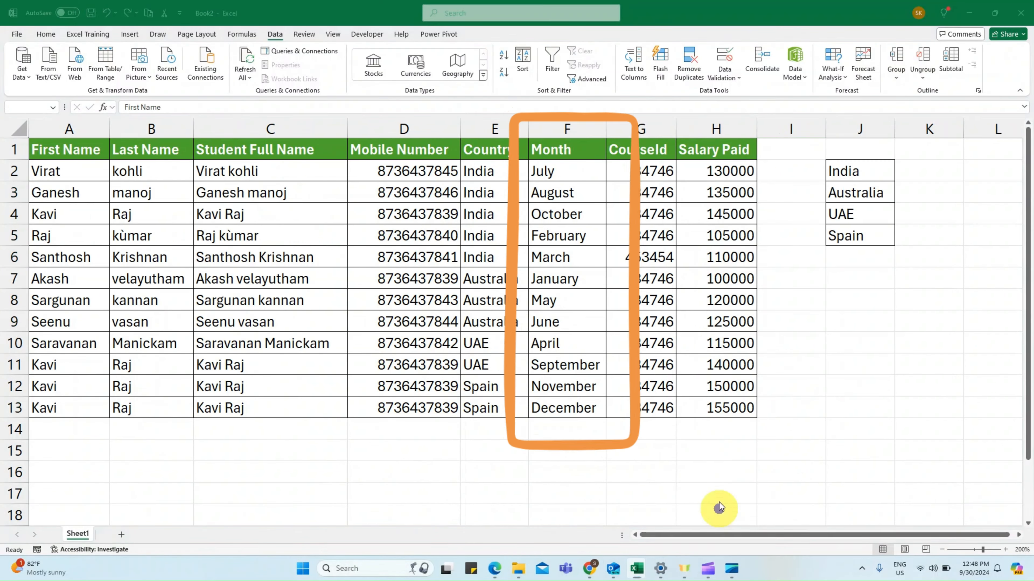
left_click(550, 301)
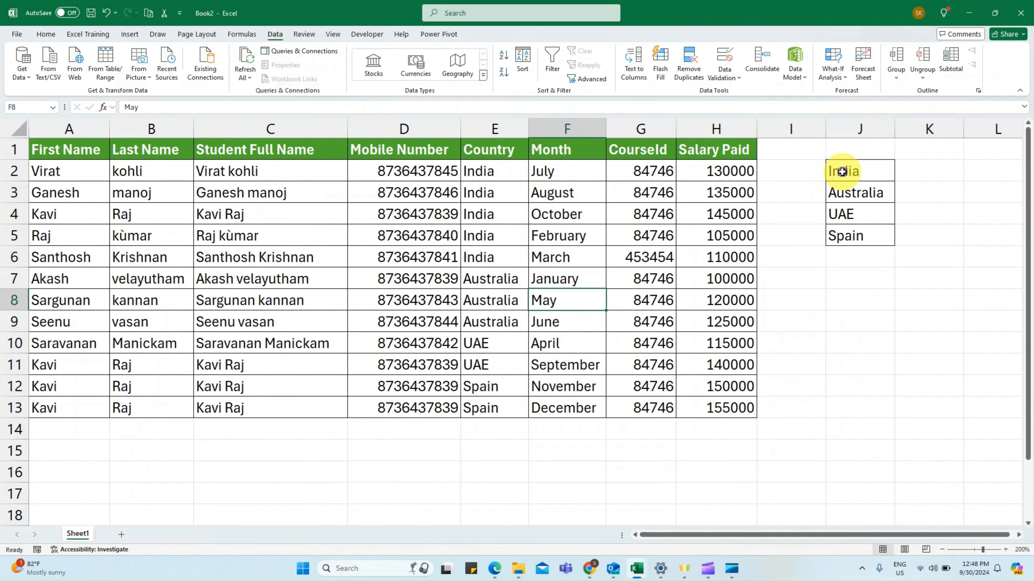
left_click_drag(841, 172, 845, 241)
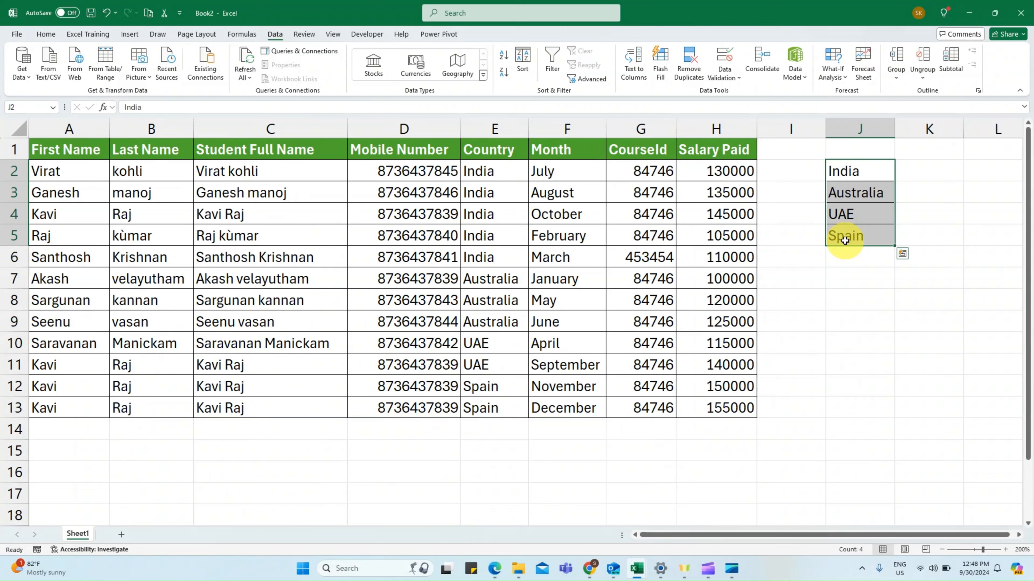
left_click(496, 173)
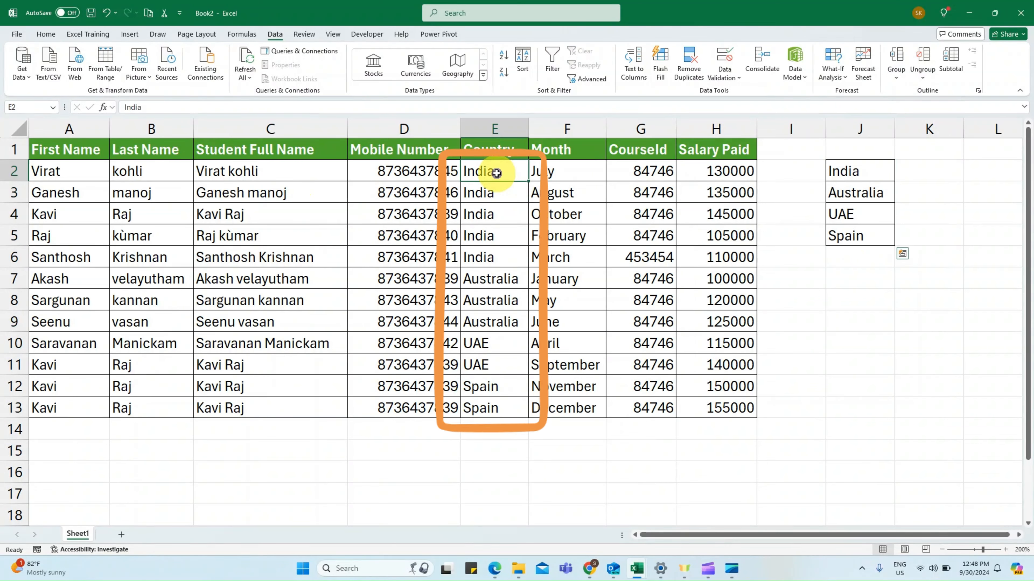
key("shift+space")
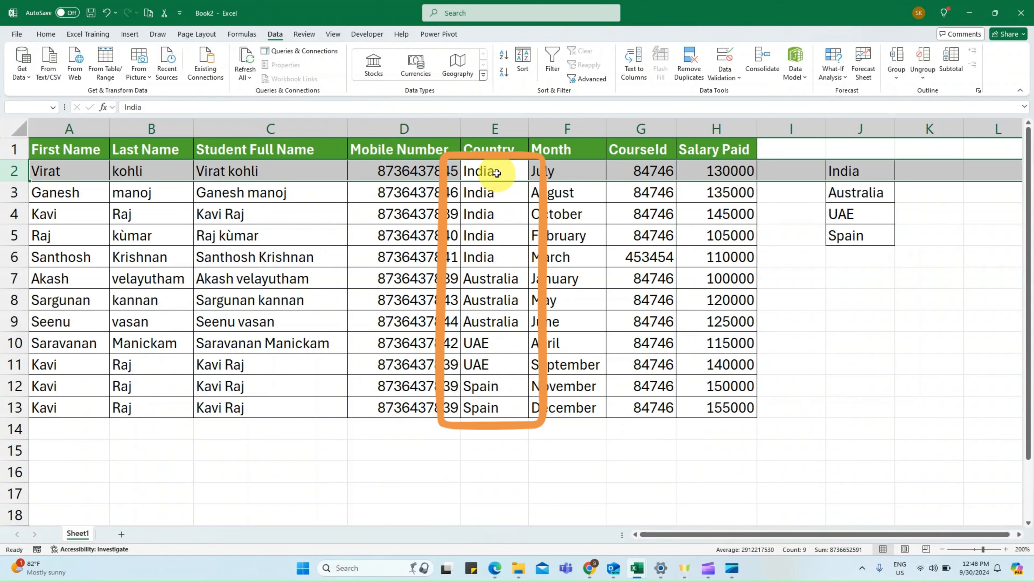
left_click(497, 281)
left_click_drag(492, 382, 489, 407)
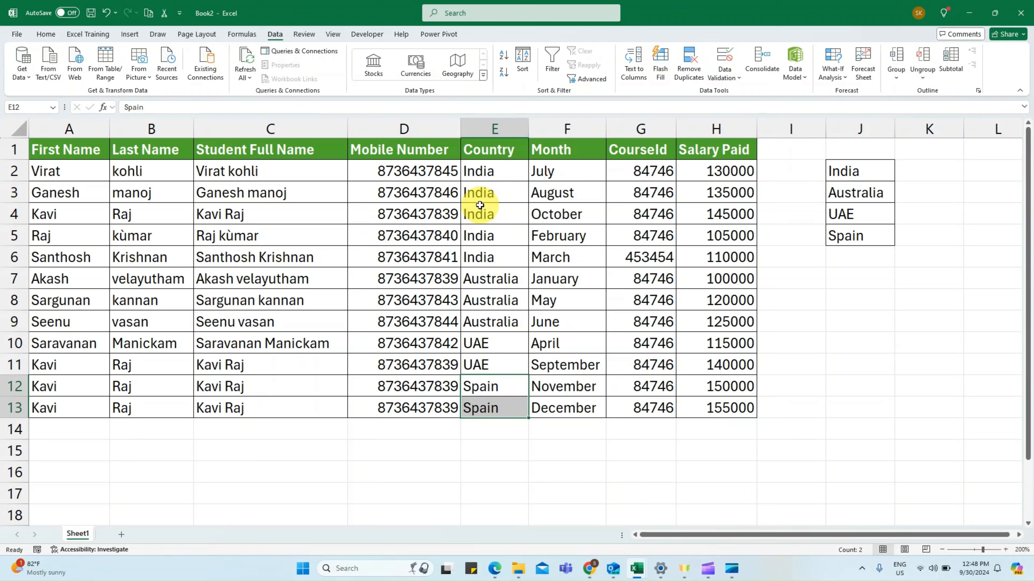
left_click(479, 207)
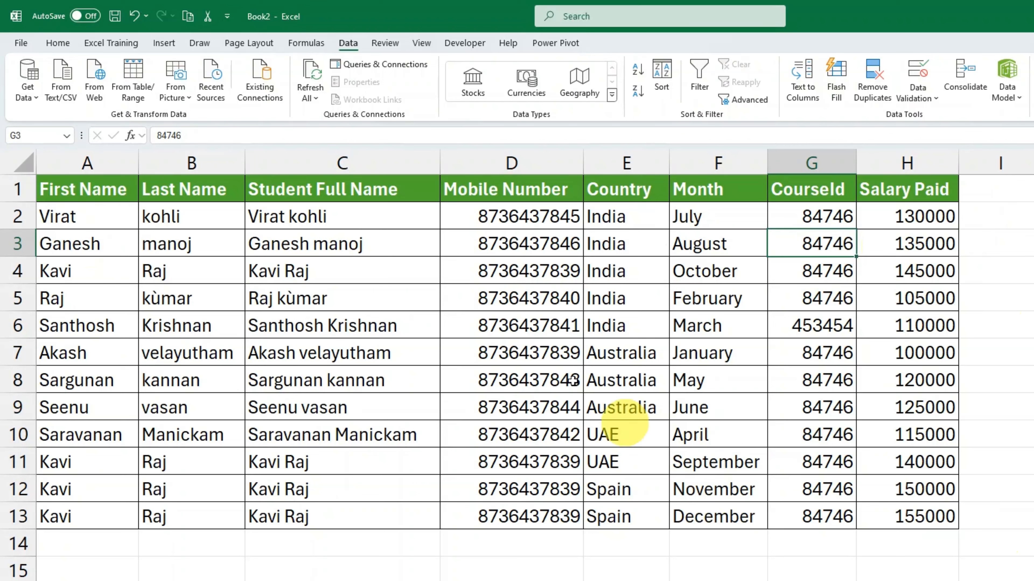
Sort the whole table A1:H13 by First Name on cell values from A to Z and check the column's order
left_click(100, 194)
left_click(188, 194)
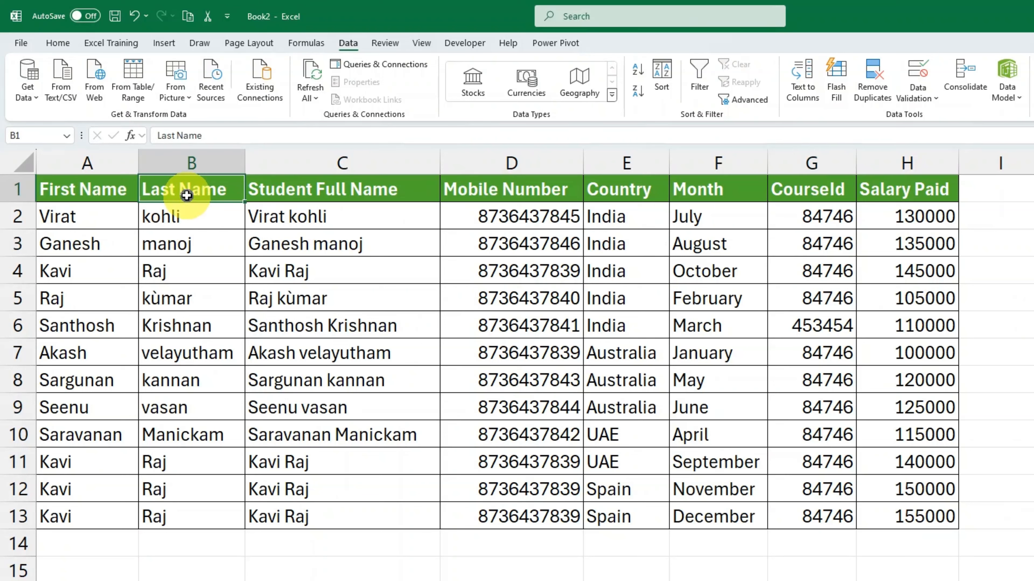
left_click(105, 213)
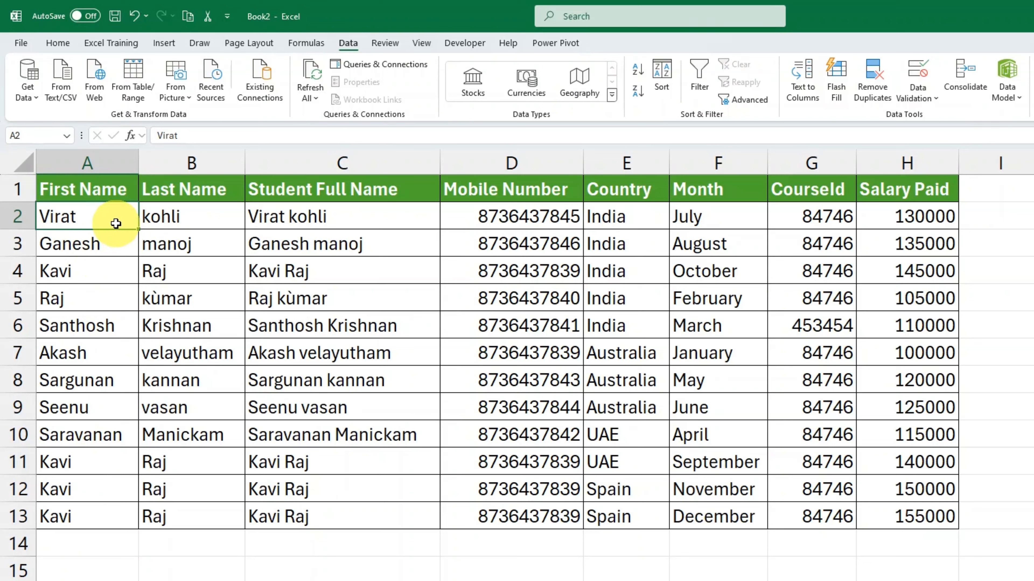
left_click_drag(102, 190, 934, 512)
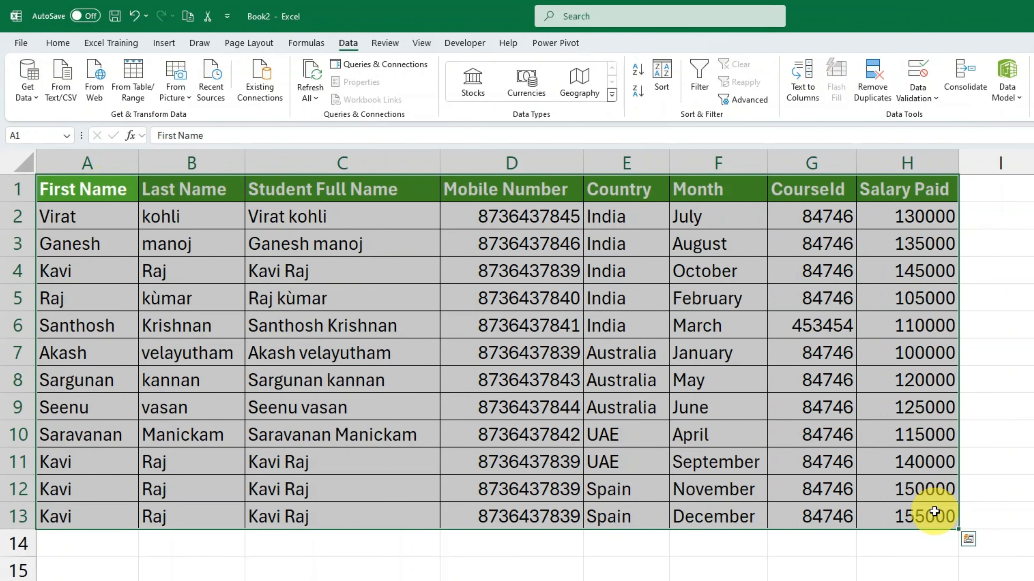
left_click(667, 73)
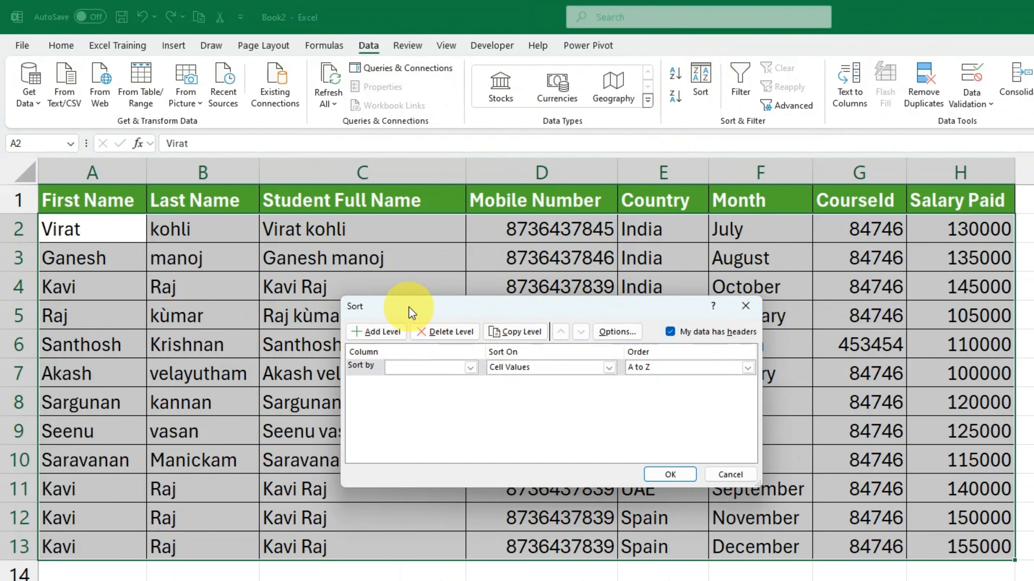
left_click(433, 368)
left_click(427, 382)
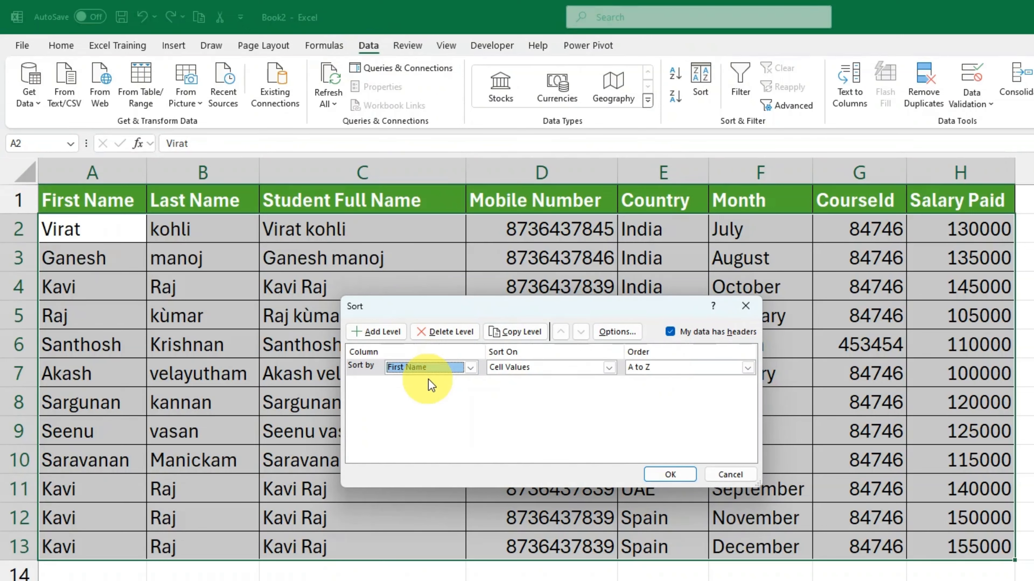
left_click(673, 368)
left_click(663, 381)
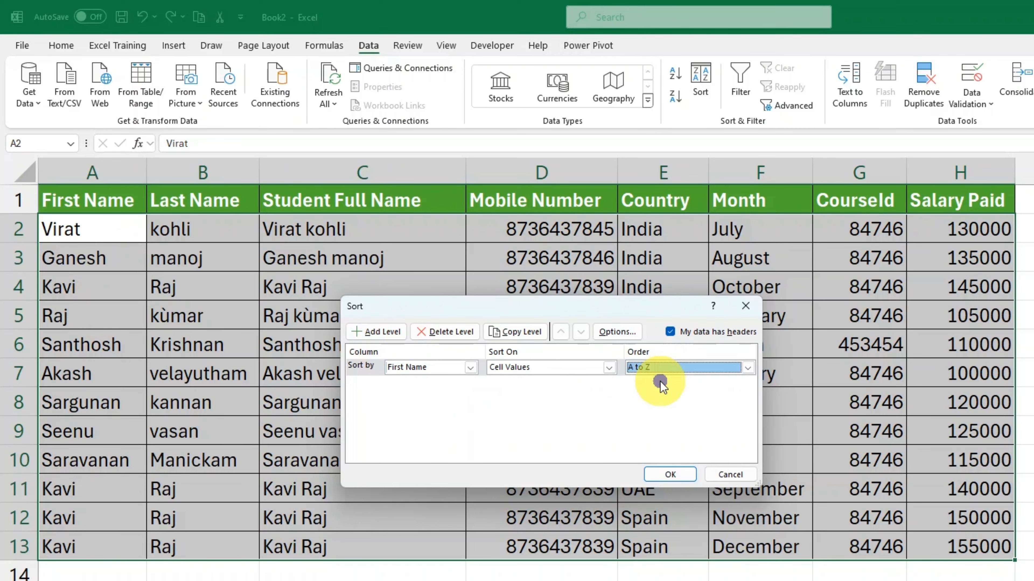
left_click(667, 475)
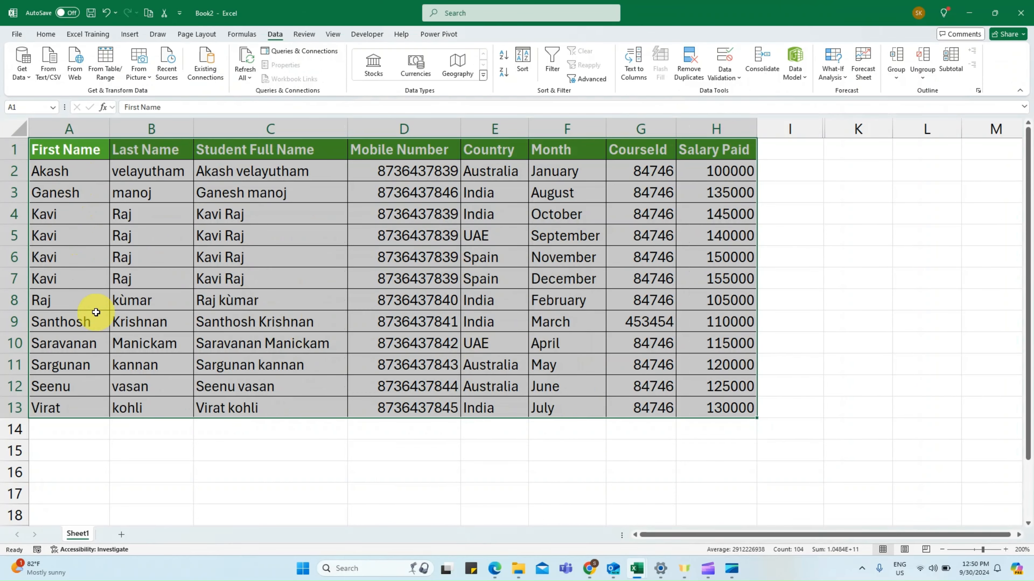
left_click(92, 394)
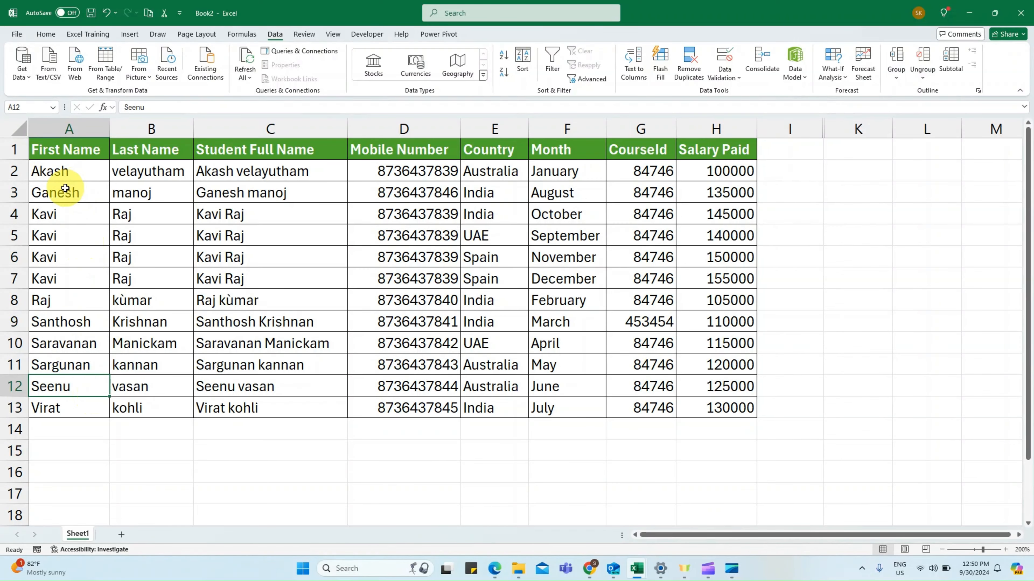
left_click(65, 170)
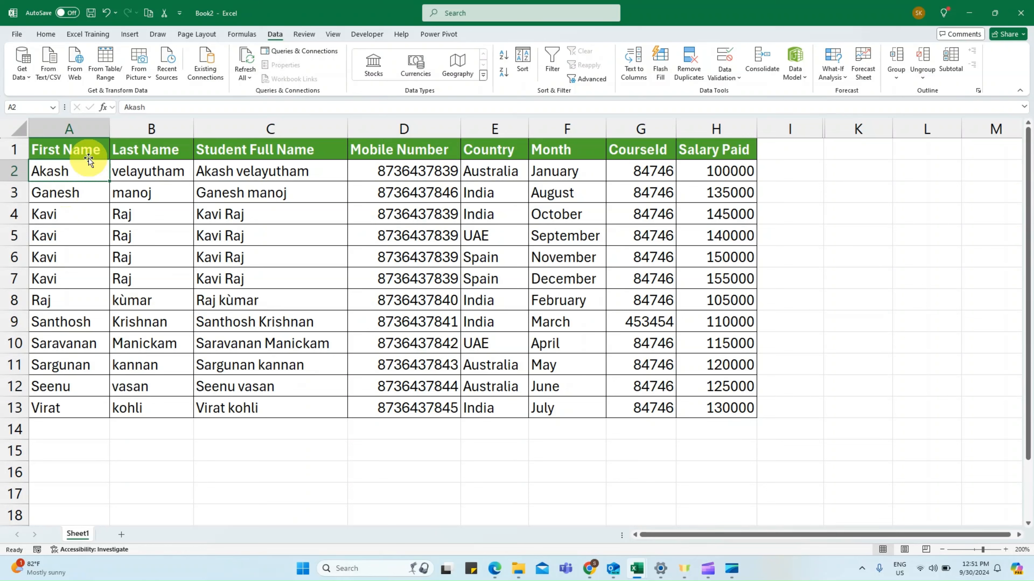
Sort the table A1:H13 by First Name in descending order, Z to A
left_click_drag(86, 151, 741, 415)
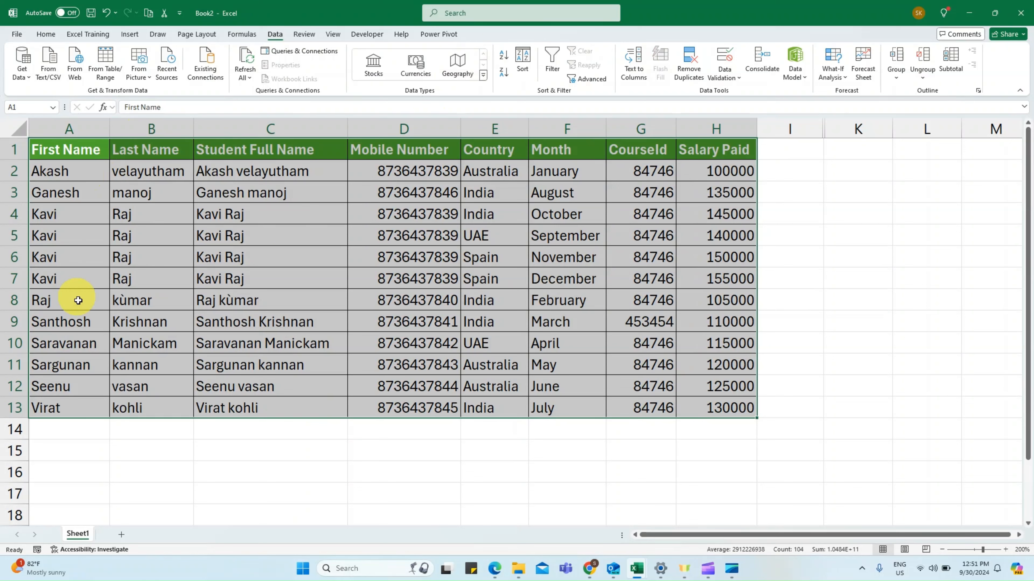
left_click(523, 59)
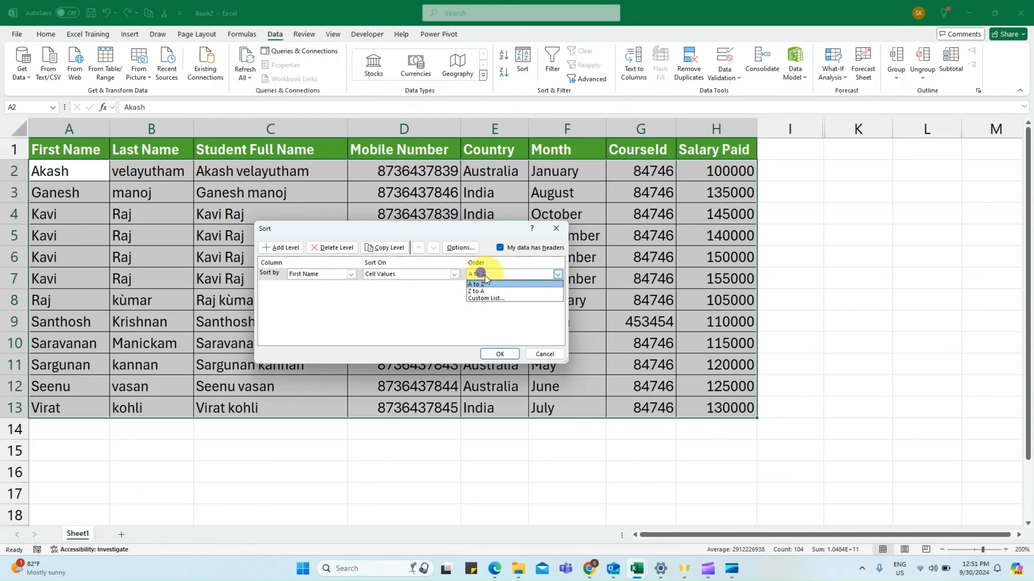
left_click(481, 292)
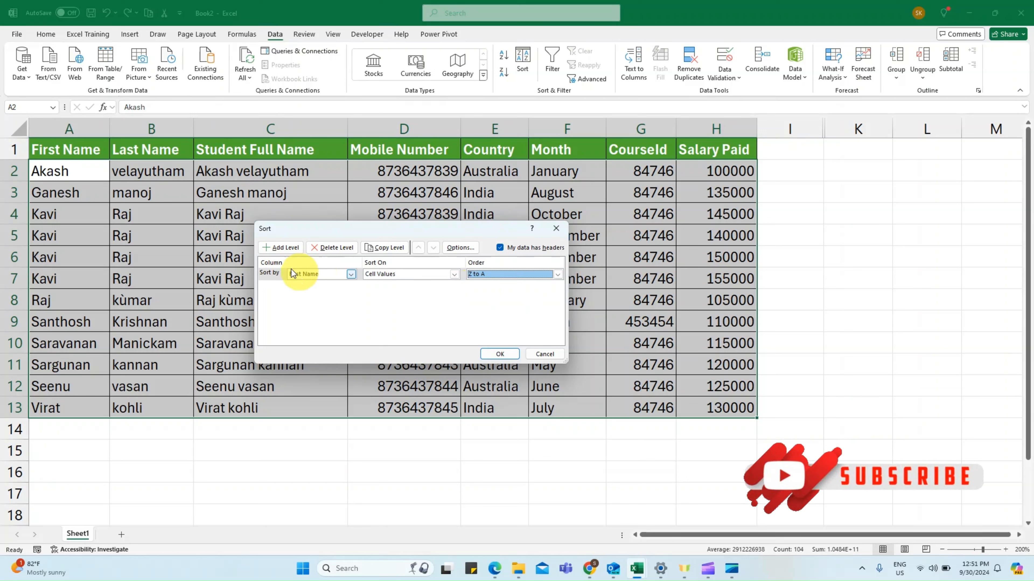
left_click(329, 281)
left_click(386, 293)
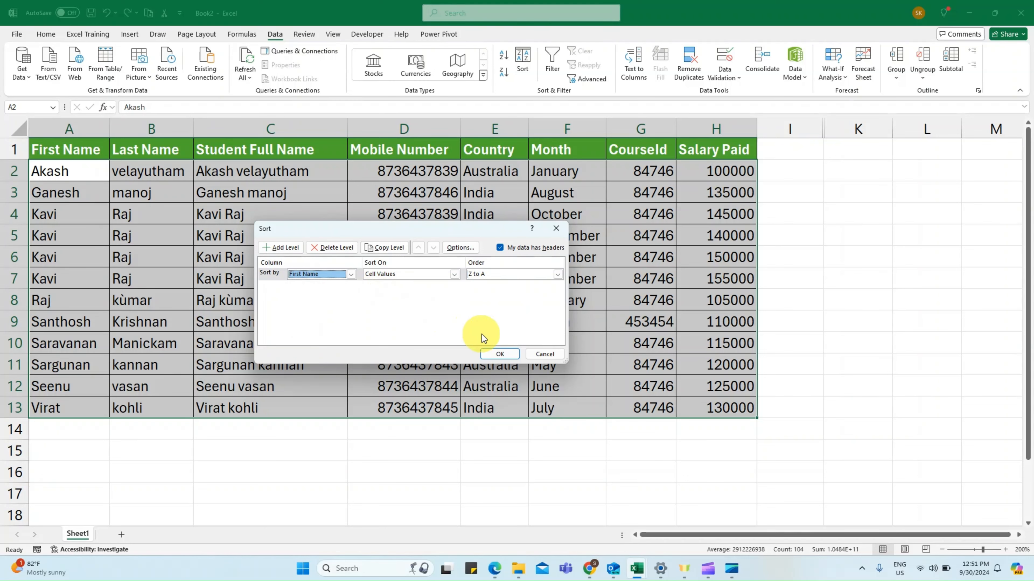
left_click(497, 355)
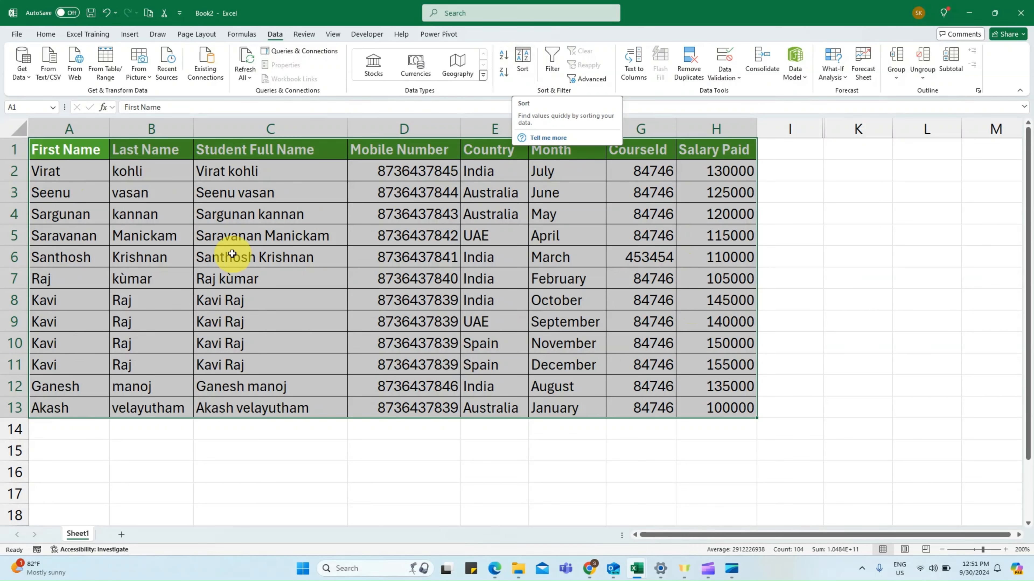
Sort the table by Salary Paid on cell values, Smallest to Largest
left_click(523, 59)
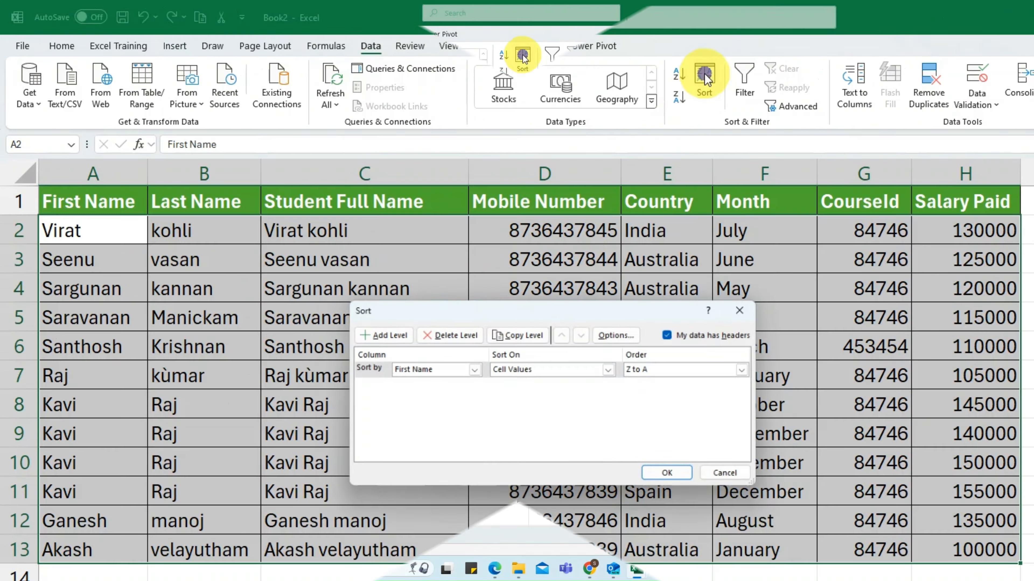
left_click(335, 277)
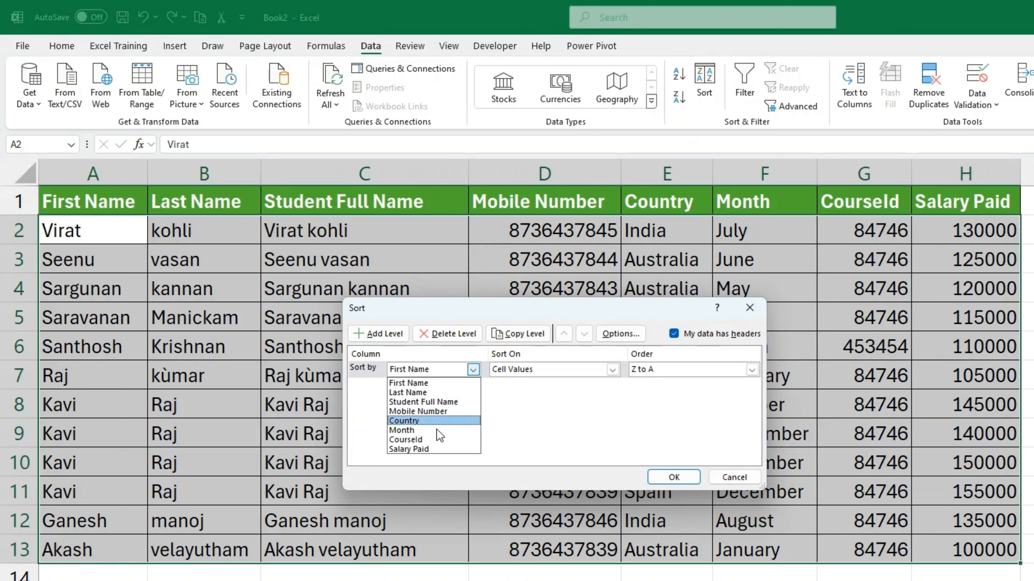
left_click(432, 449)
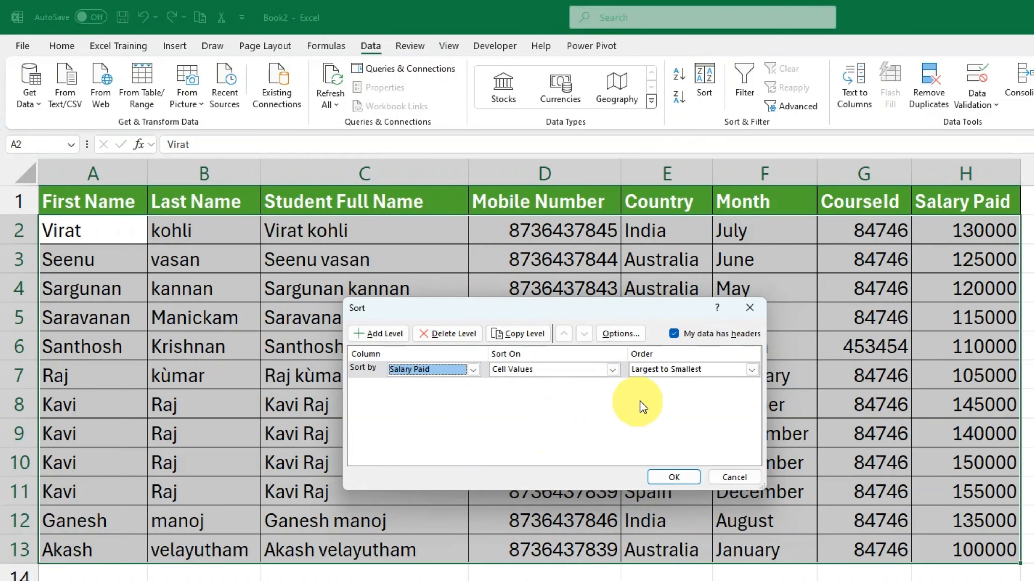
left_click(672, 370)
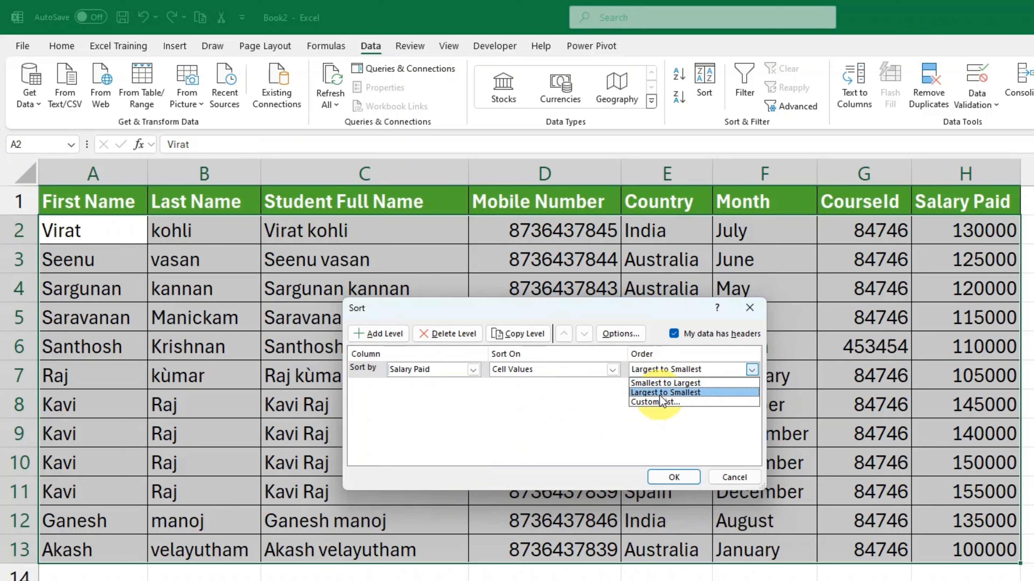
left_click(657, 386)
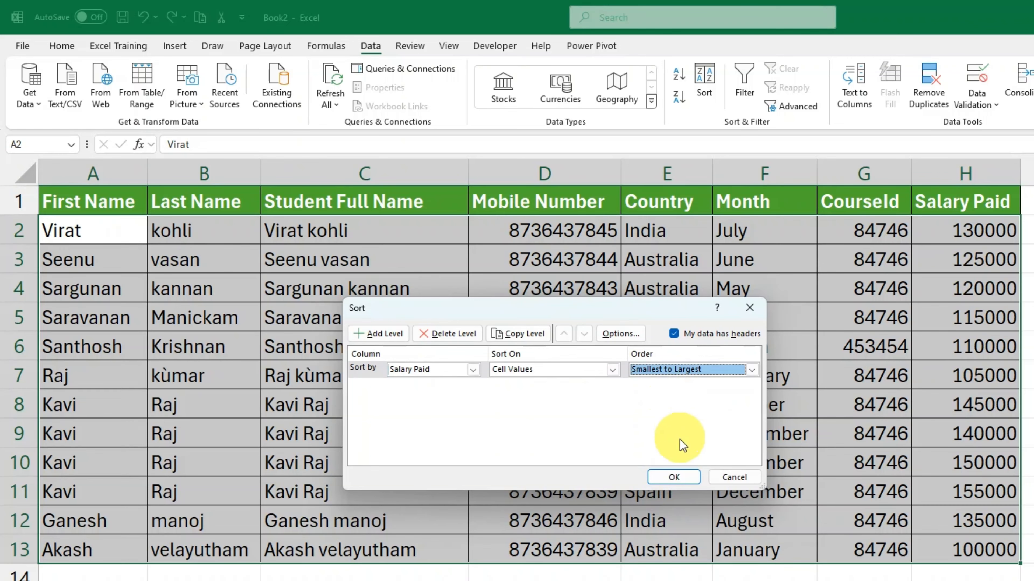
left_click(676, 478)
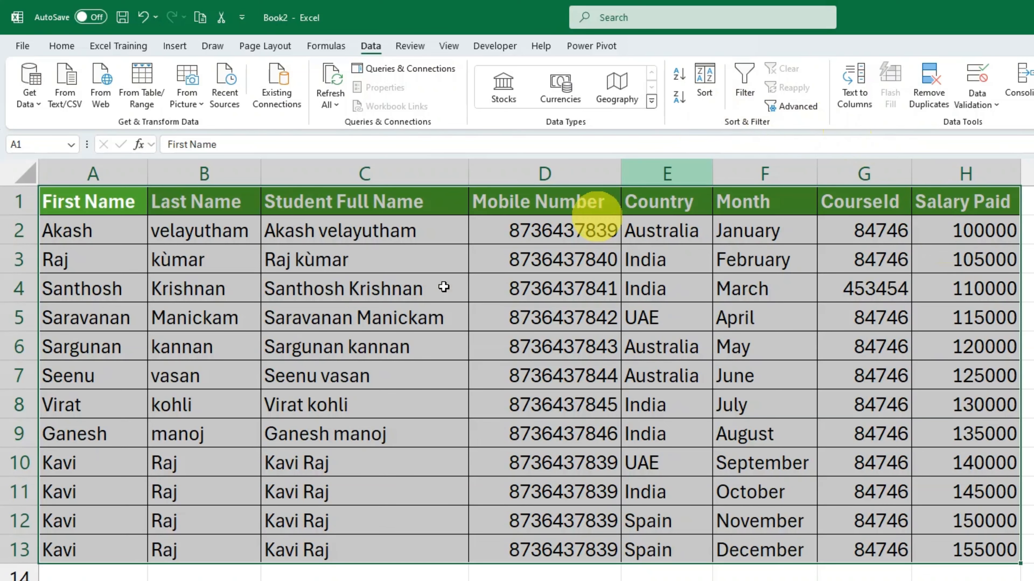
Re-sort the table by Salary Paid in descending order, Largest to Smallest
left_click(704, 85)
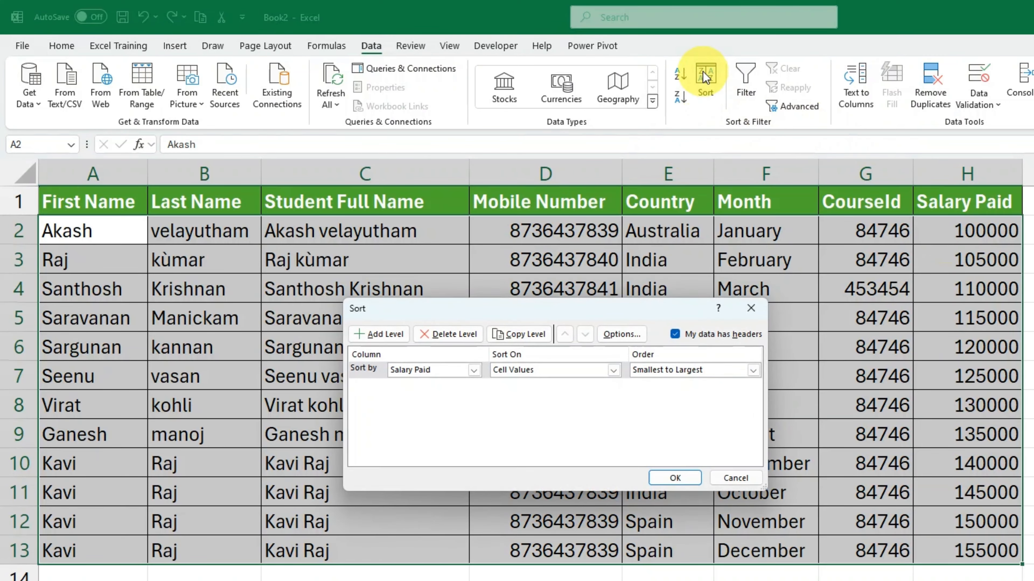
left_click(672, 372)
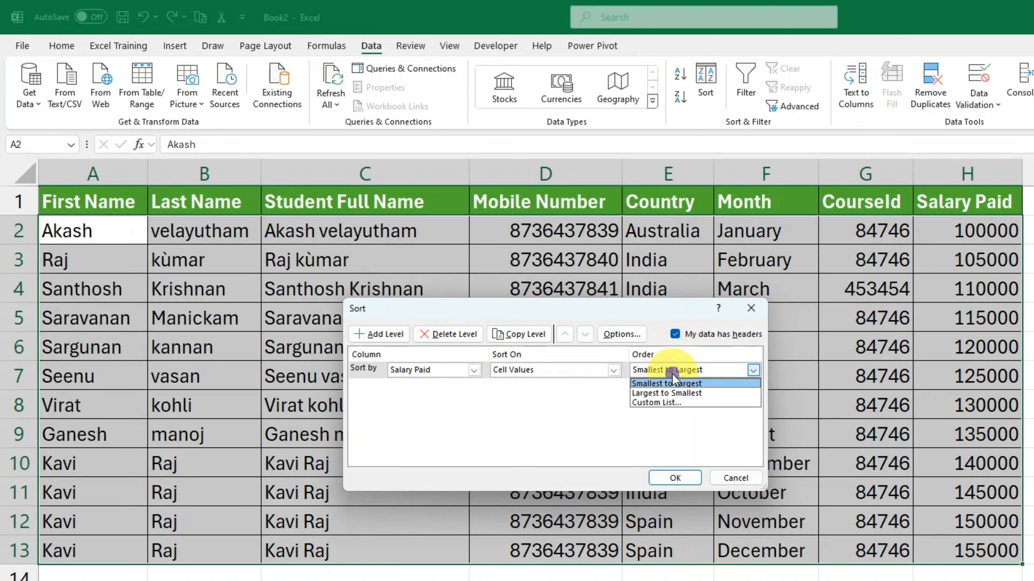
left_click(668, 393)
left_click(675, 478)
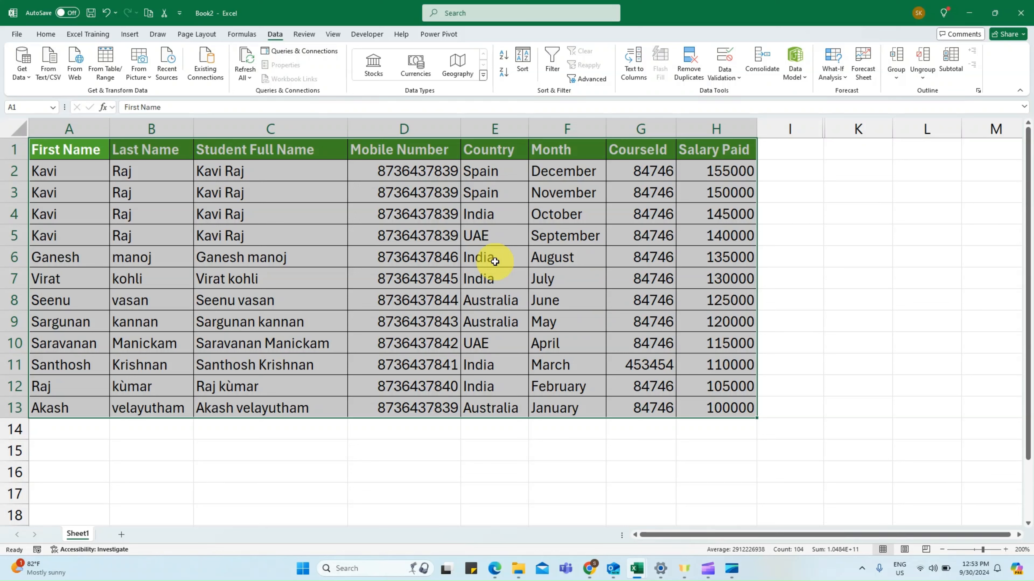
Review the Month column's order, and sort the whole table A1:H13 by Month on cell values from A to Z
left_click(536, 277)
left_click(561, 166)
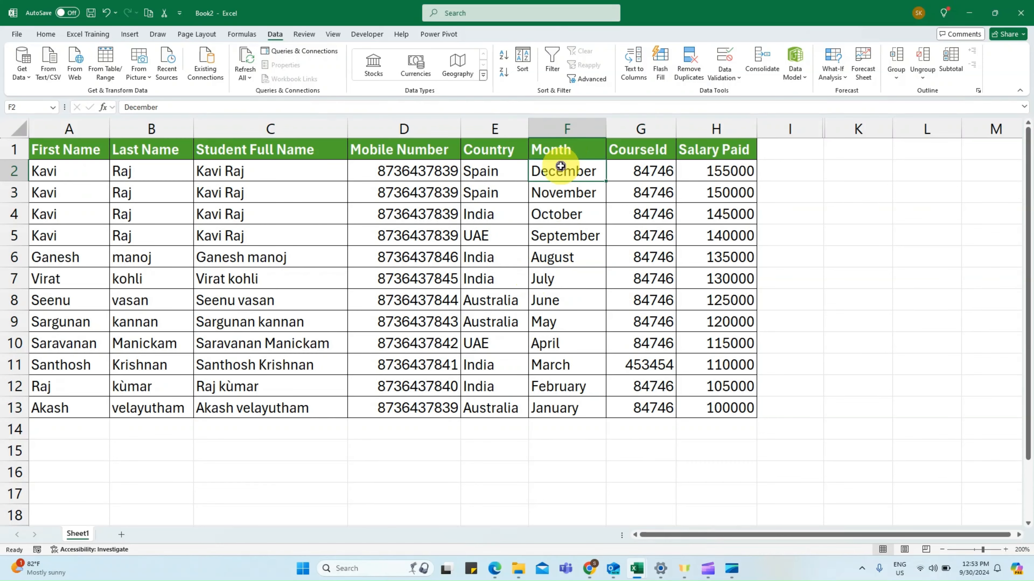
left_click(554, 191)
left_click(554, 241)
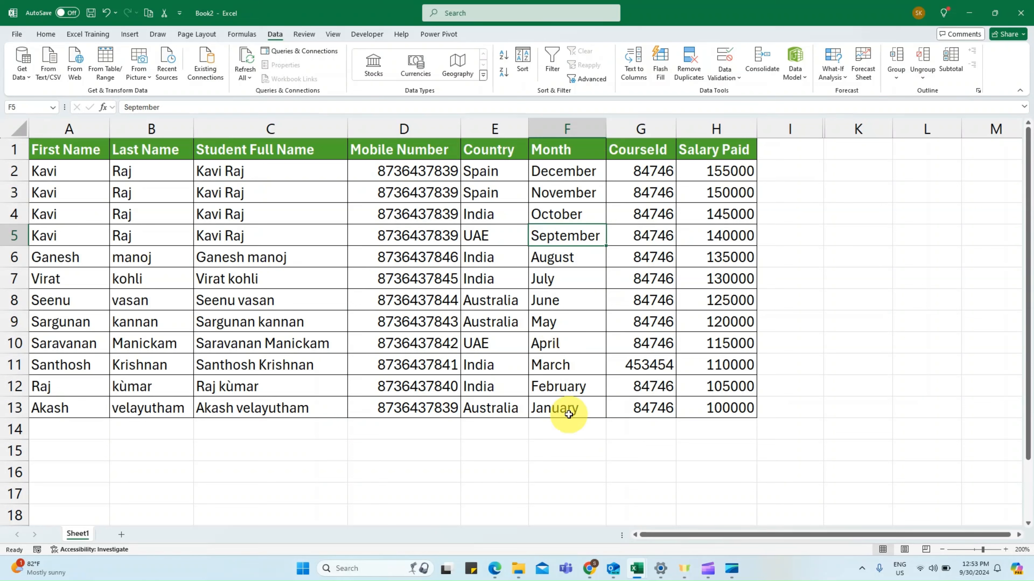
key("ctrl+Home")
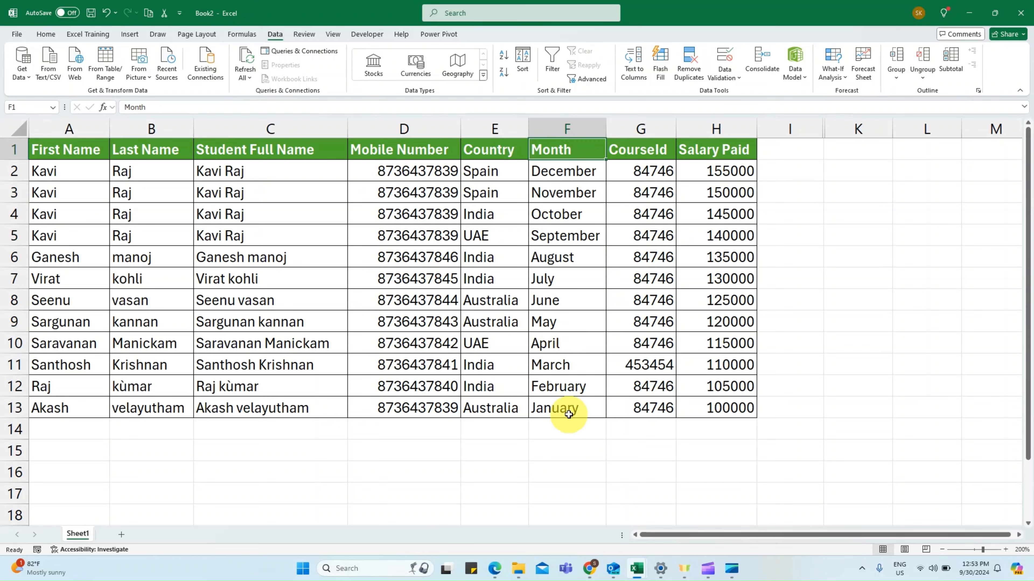
key("ctrl+shift+Right")
key("ctrl+shift+Down")
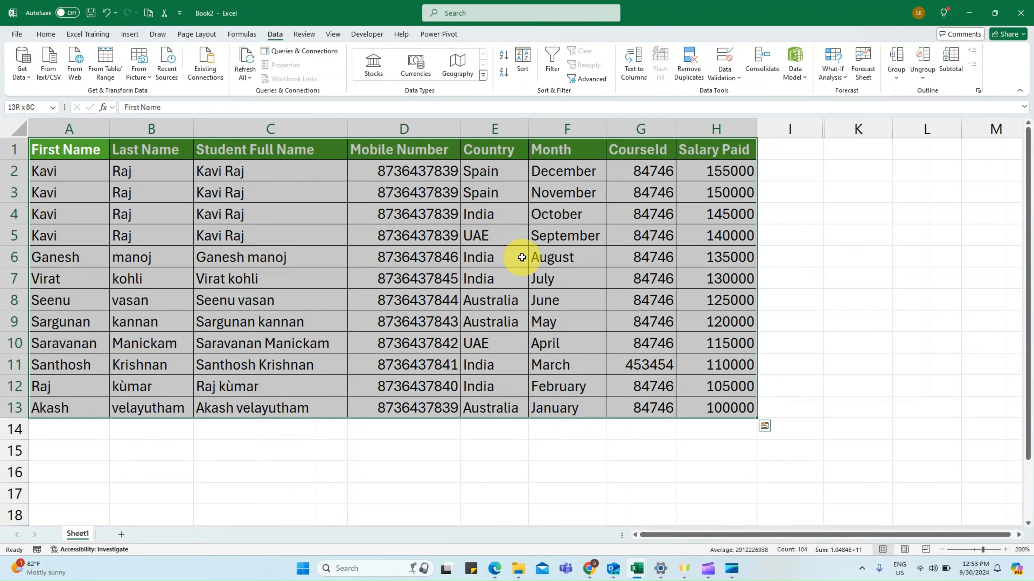
left_click(523, 60)
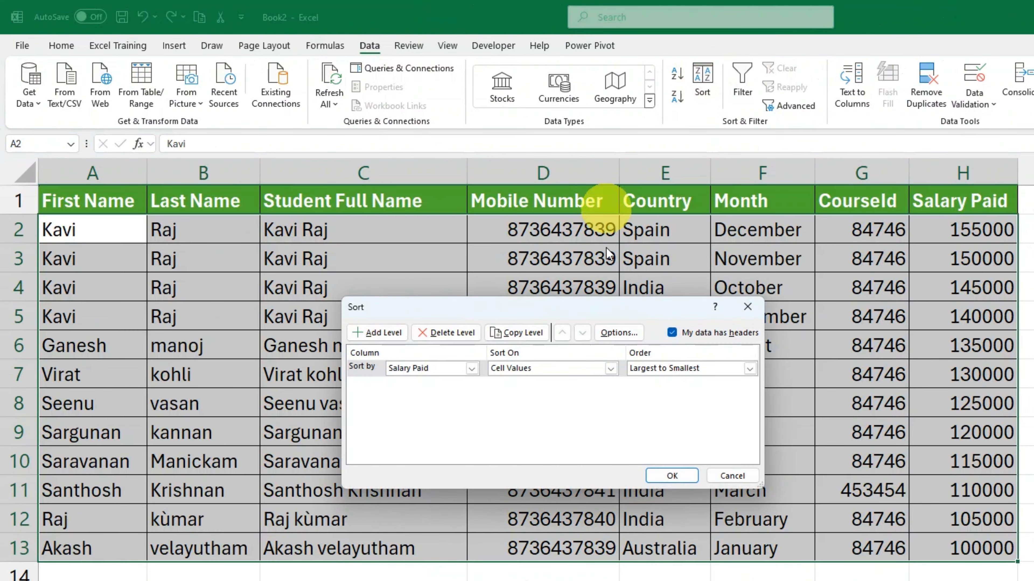
left_click(433, 369)
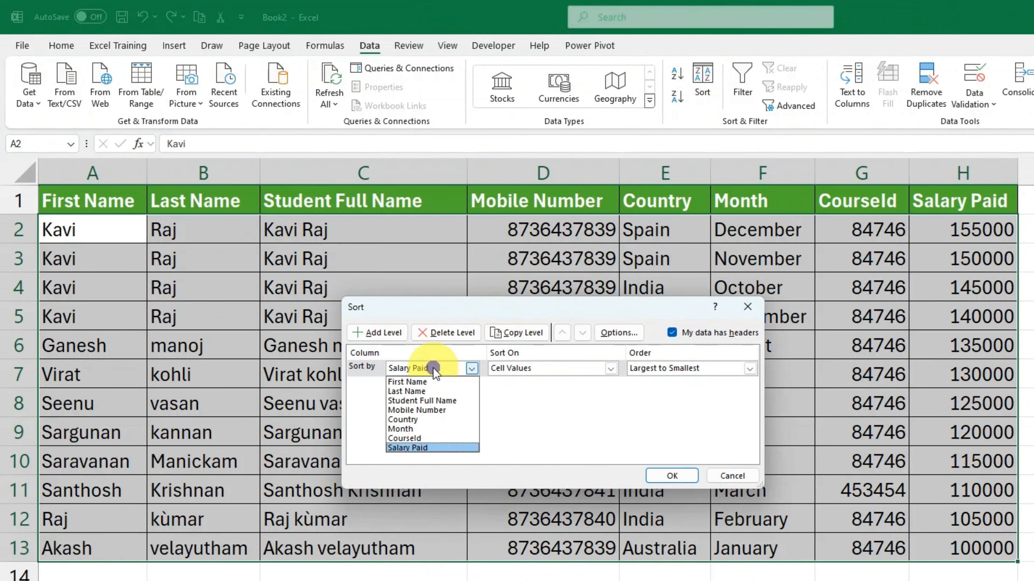
left_click(423, 428)
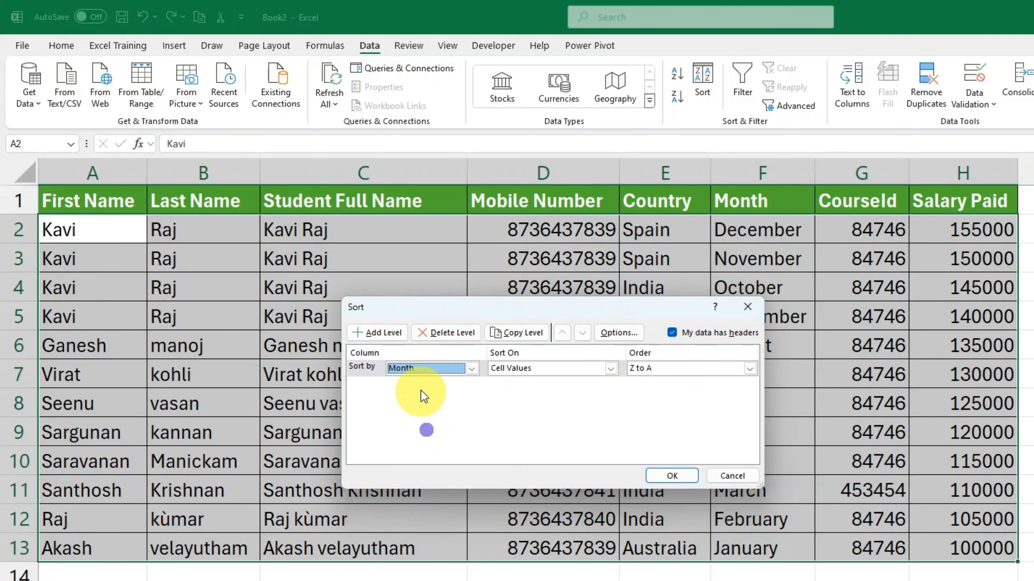
left_click(671, 371)
left_click(651, 382)
left_click(651, 371)
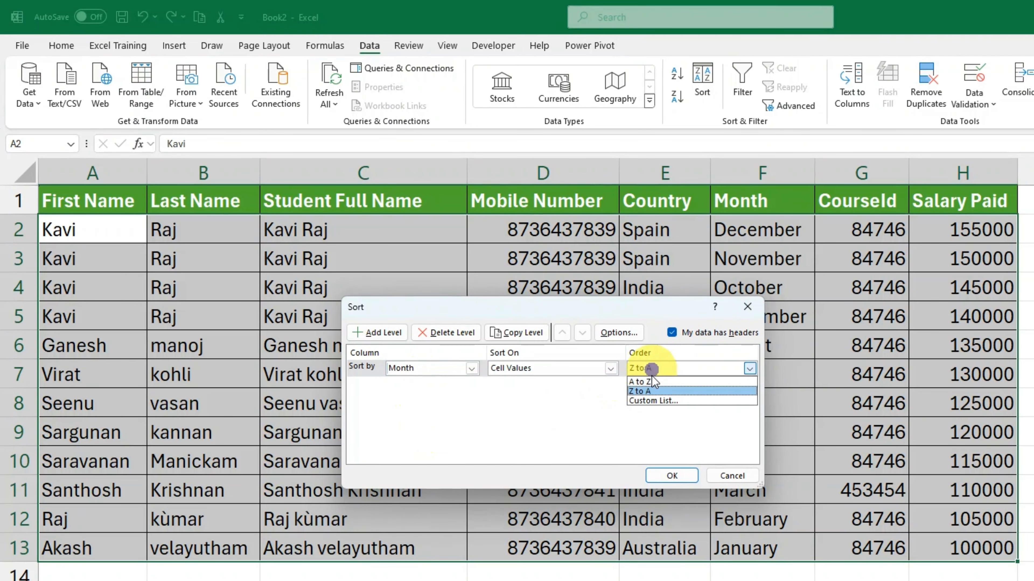
left_click(651, 380)
left_click(667, 476)
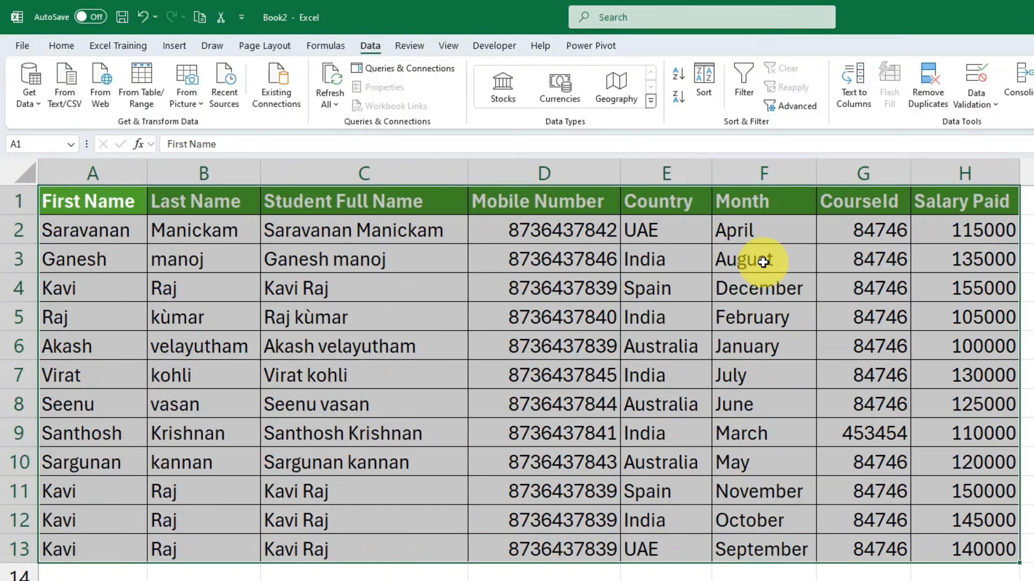
Sort the table by Month in reverse alphabetical order, Z to A
left_click(703, 79)
left_click(662, 367)
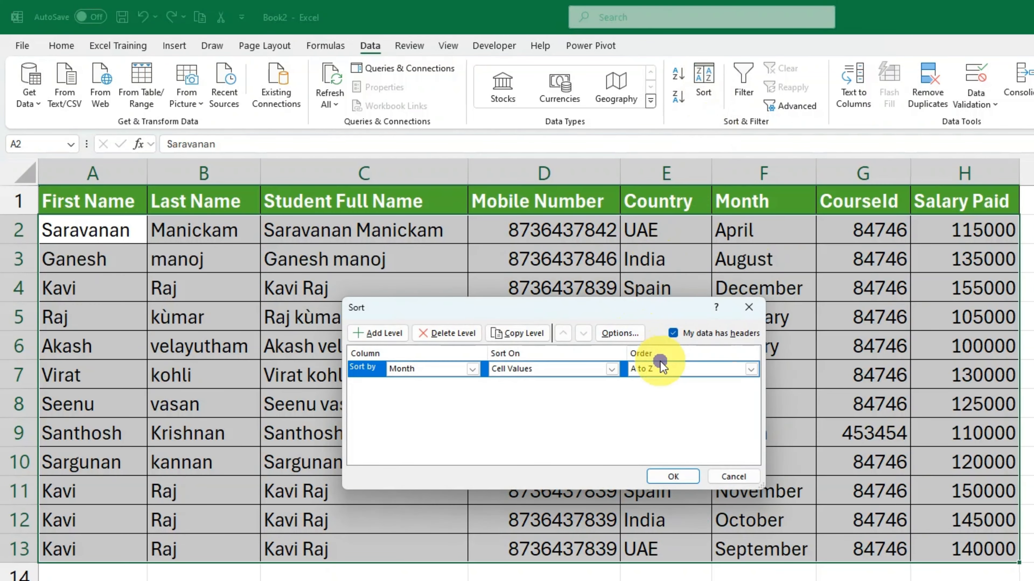
left_click(663, 366)
left_click(641, 391)
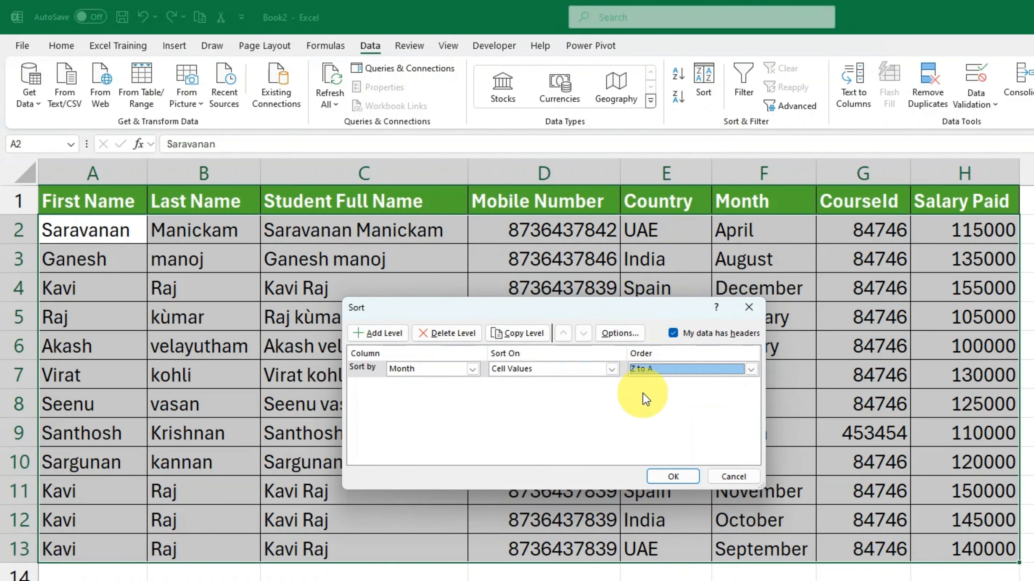
left_click(663, 477)
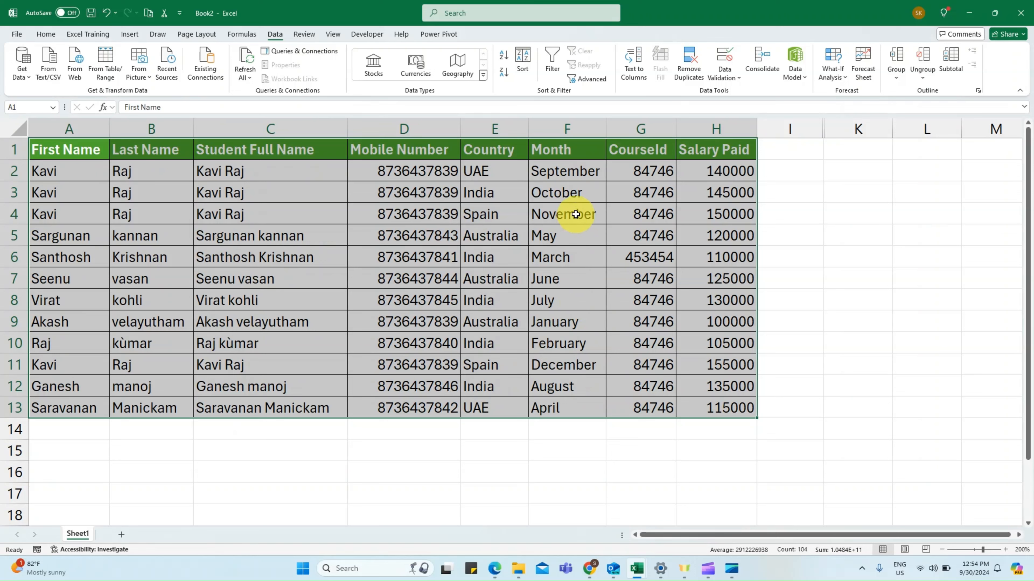
Sort the table by Month in calendar order using the built-in custom list January, February, March, April through December
left_click(523, 57)
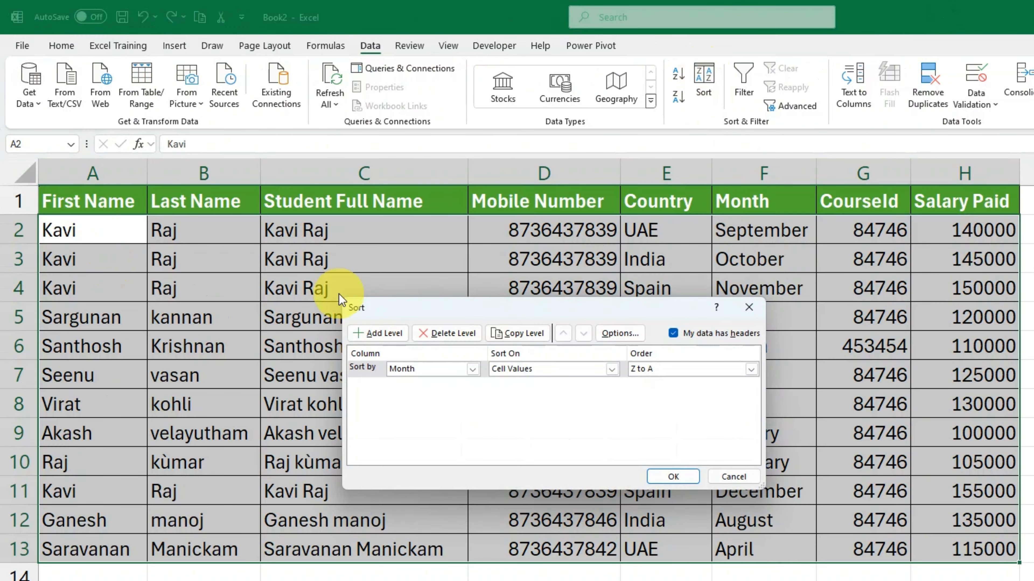
left_click(654, 371)
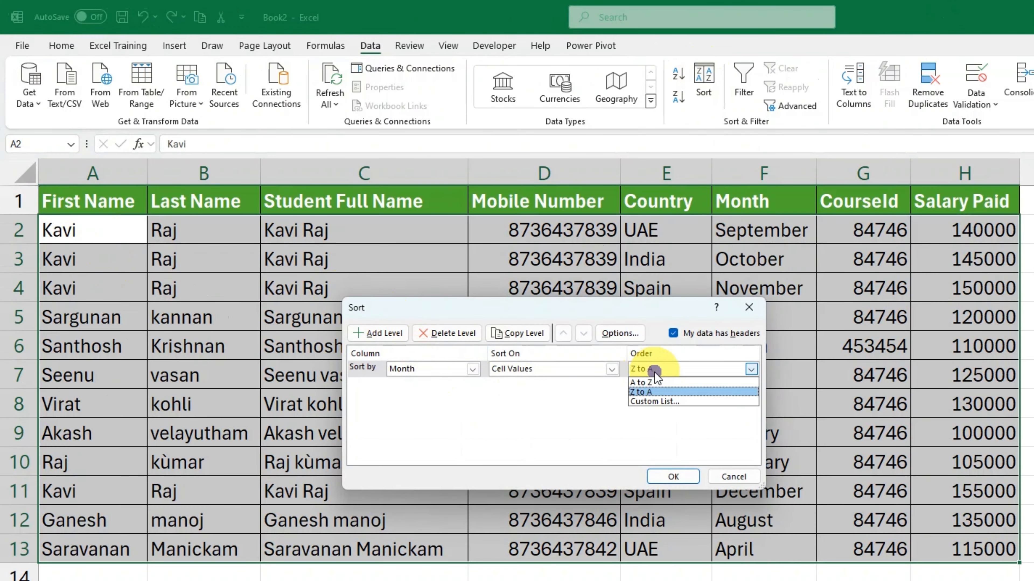
left_click(666, 402)
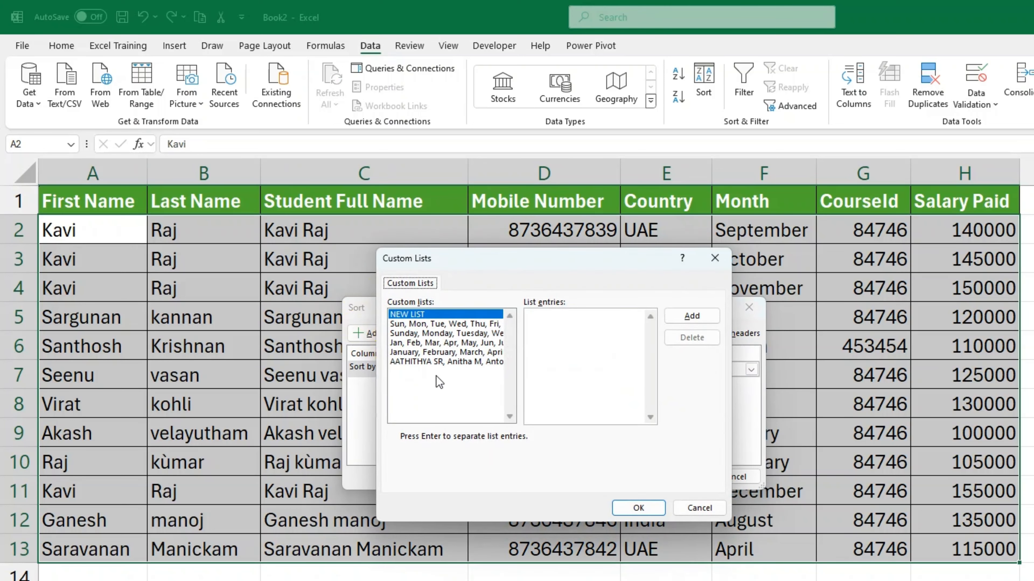
left_click(438, 353)
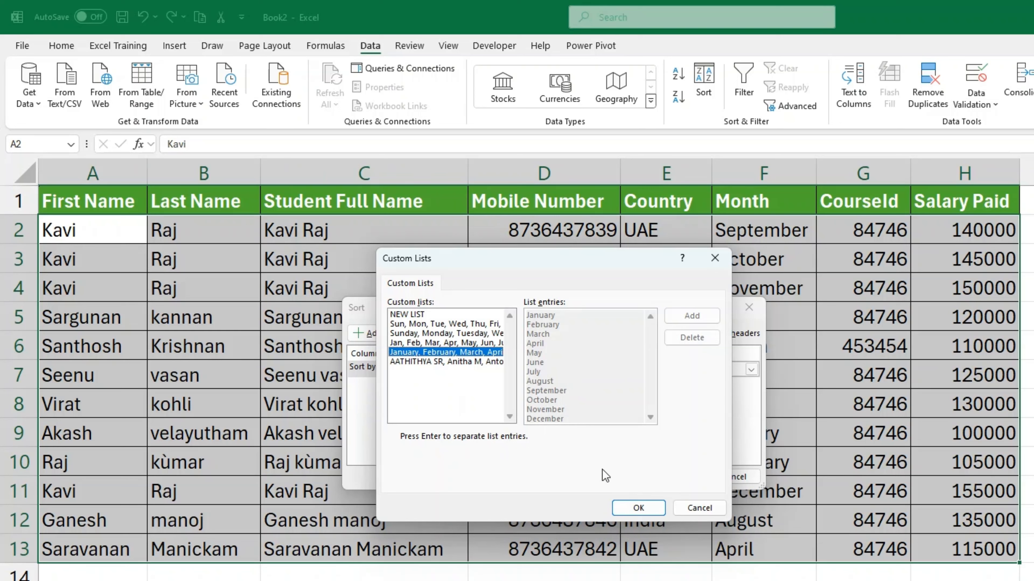
left_click(640, 507)
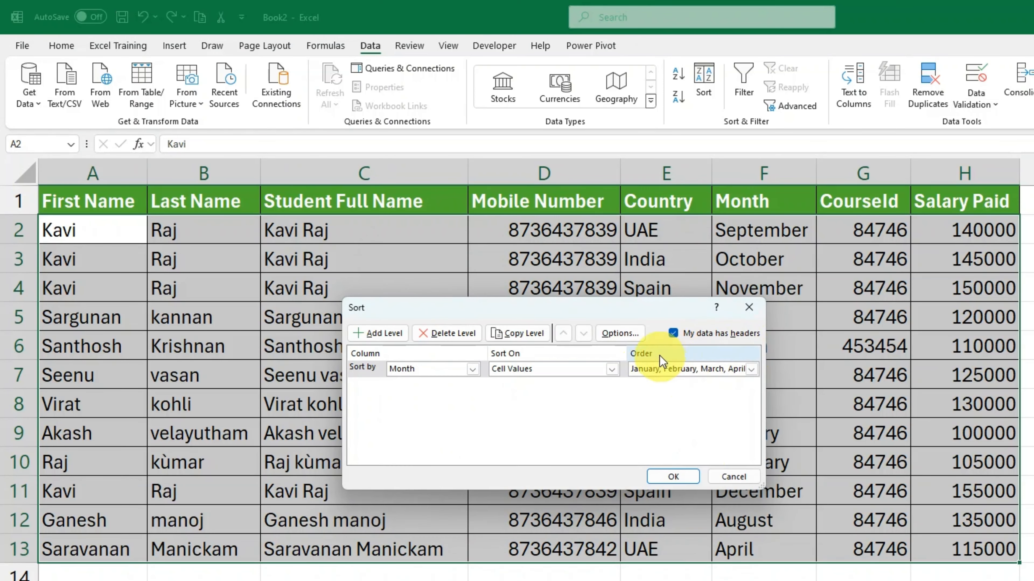
left_click(687, 479)
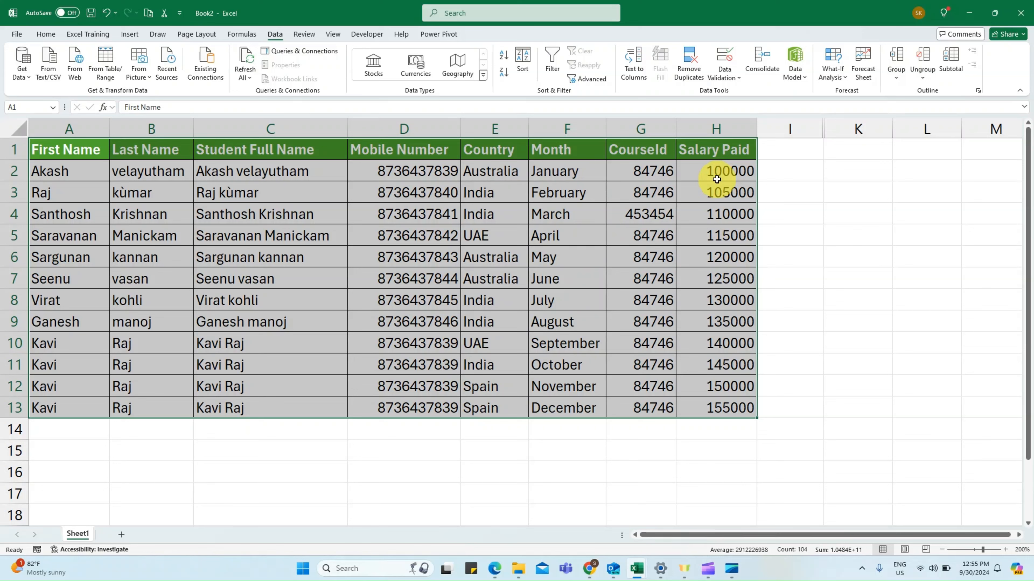
Start a country order list outside the table by copying India into K2 and Australia into K3 from the Country column
left_click(492, 175)
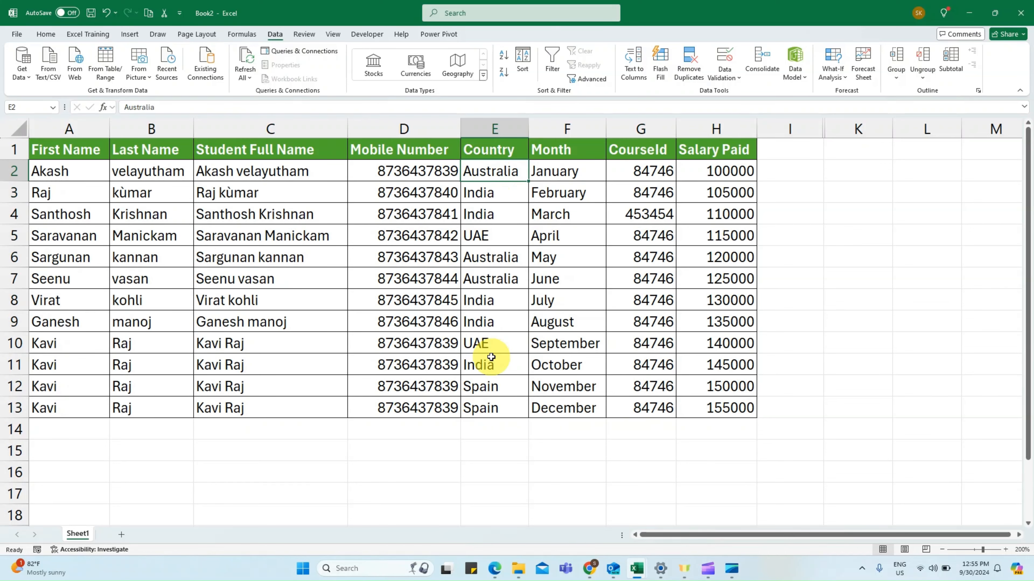
left_click(502, 193)
key("ctrl+c")
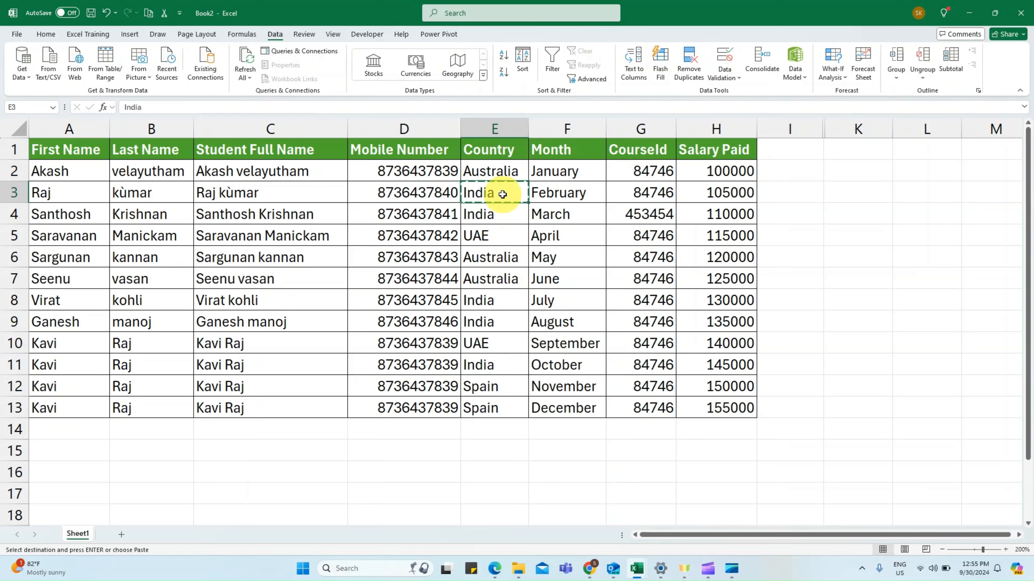
left_click(854, 167)
key("ctrl+v")
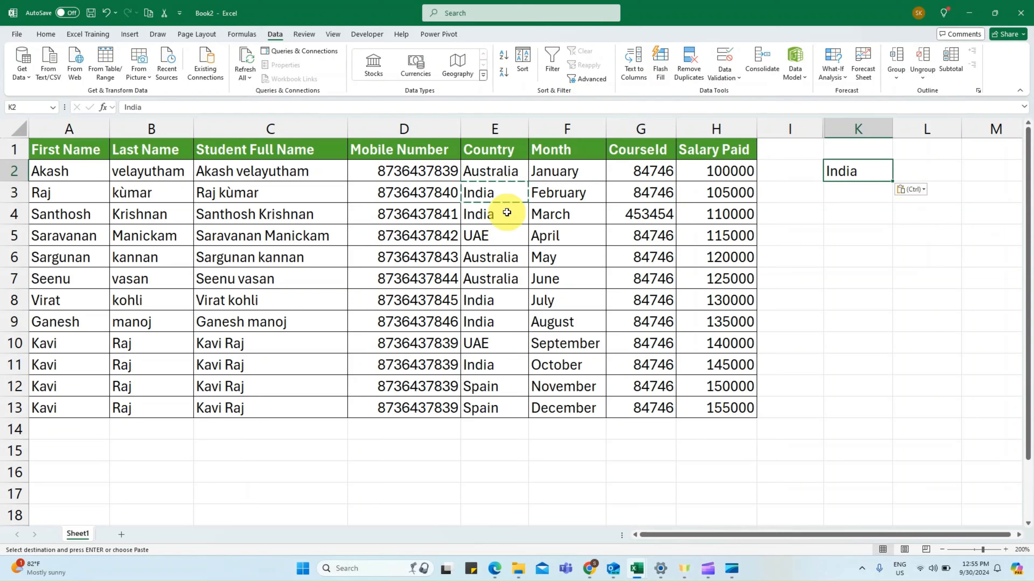
left_click(491, 169)
key("ctrl+c")
left_click(879, 194)
key("ctrl+v")
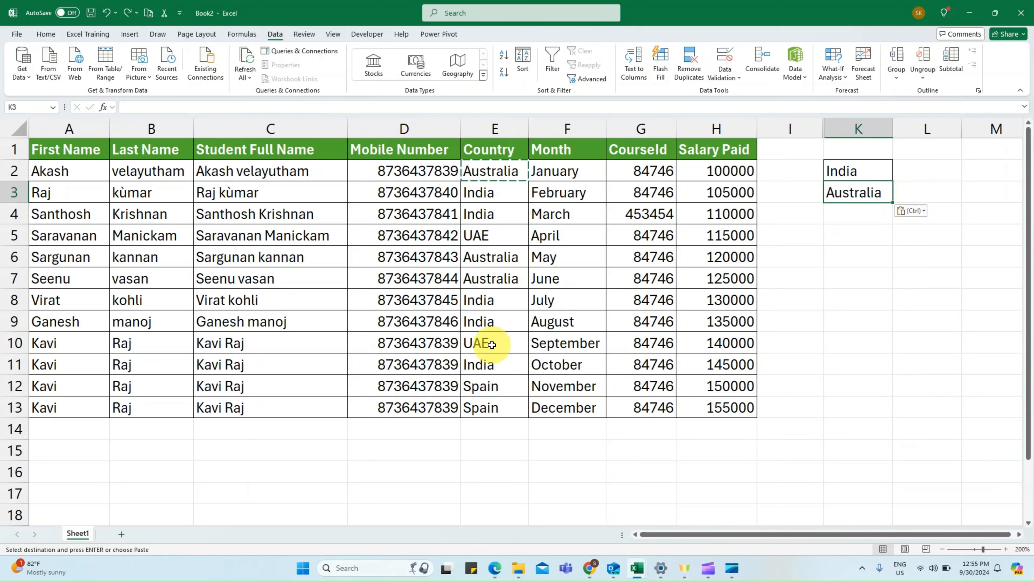
Complete the country order list by copying UAE into K4 and Spain into K5 from the Country column
left_click(492, 345)
key("ctrl+c")
left_click(873, 211)
key("ctrl+v")
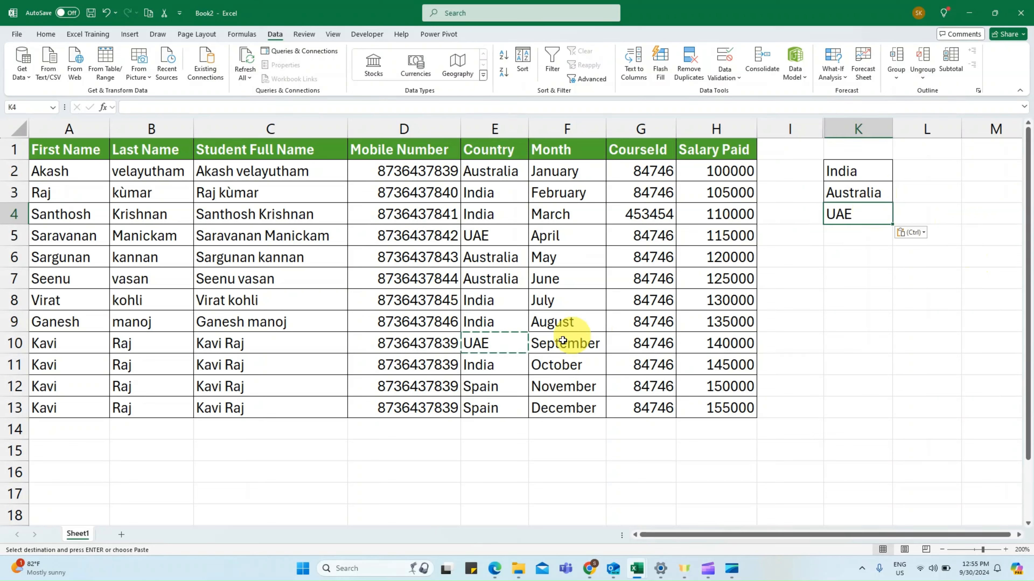
left_click(517, 387)
key("ctrl+c")
left_click(872, 231)
key("ctrl+v")
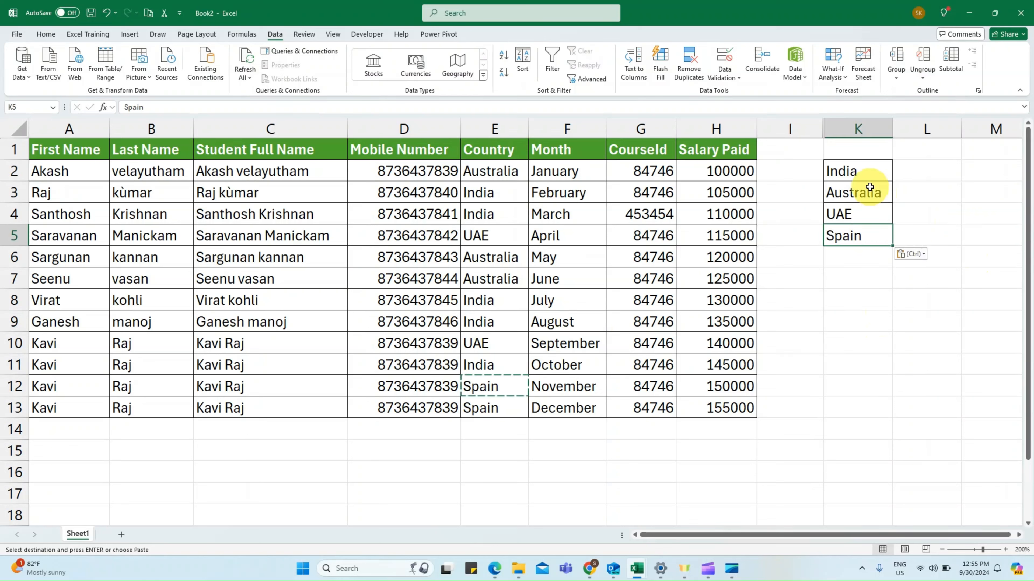
key("Escape")
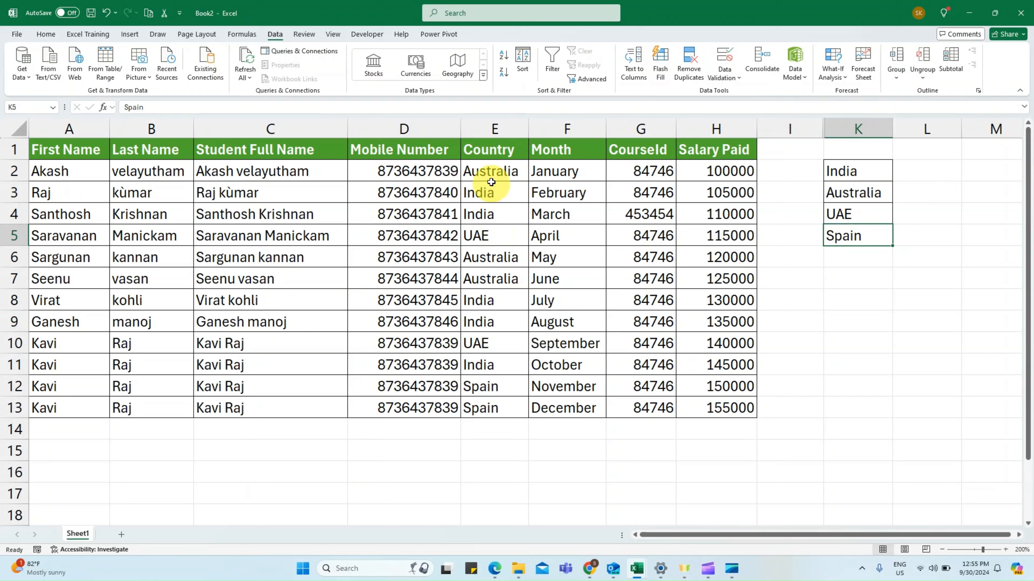
Start a custom sort of the whole table, headers included, and set Country as the sort column
left_click(484, 155)
key("ctrl+Left")
key("ctrl+shift+Right")
key("ctrl+shift+Down")
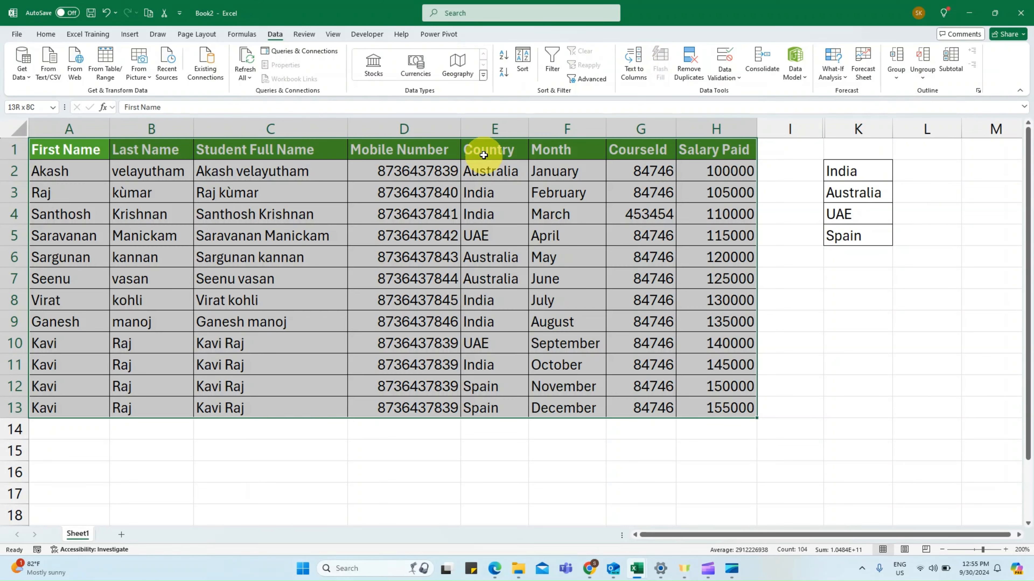
left_click(519, 57)
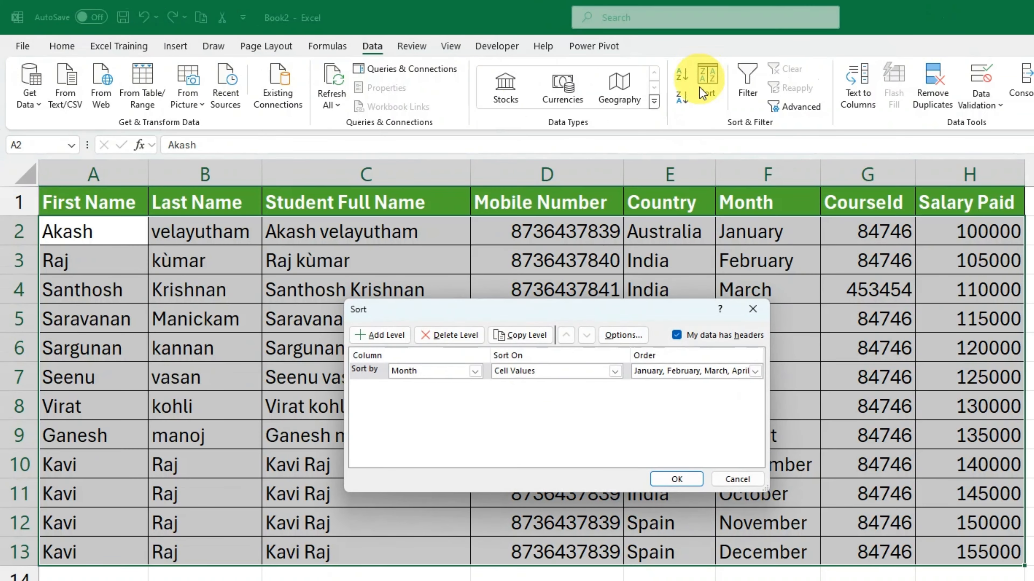
left_click(318, 276)
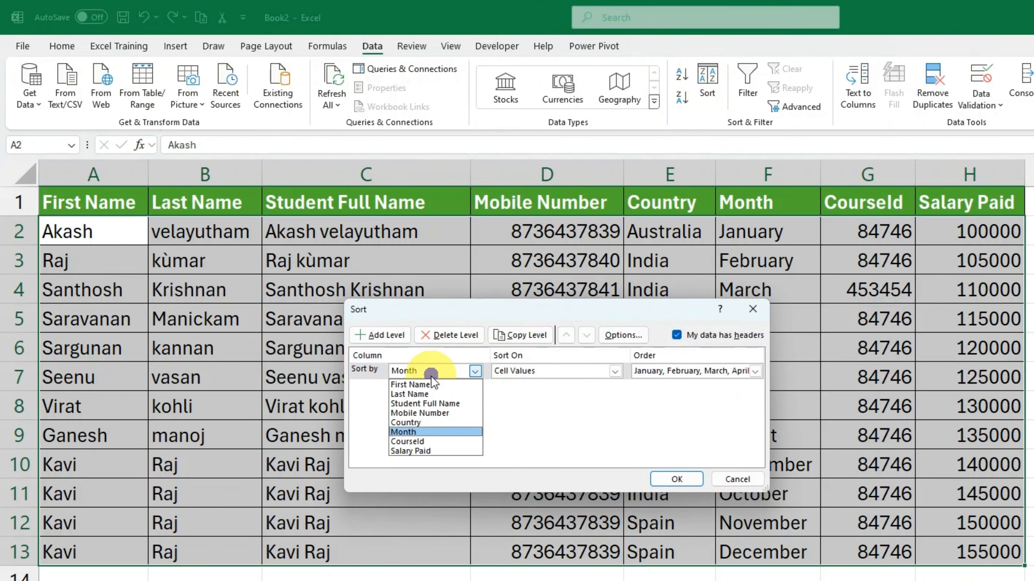
left_click(428, 422)
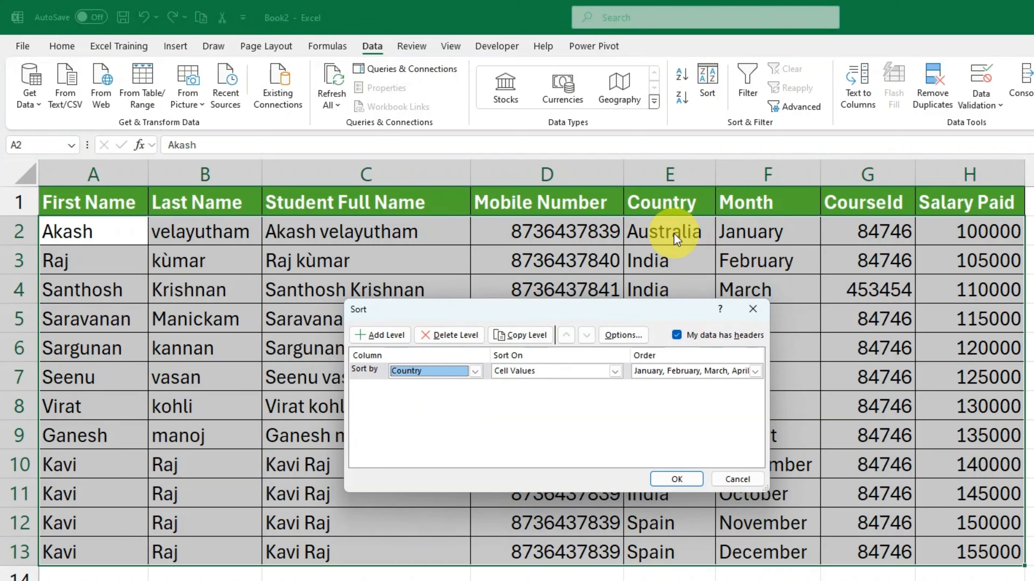
Create a custom list for the sort order with the entries India, Australia, UAE, Spain
left_click(727, 371)
left_click(698, 422)
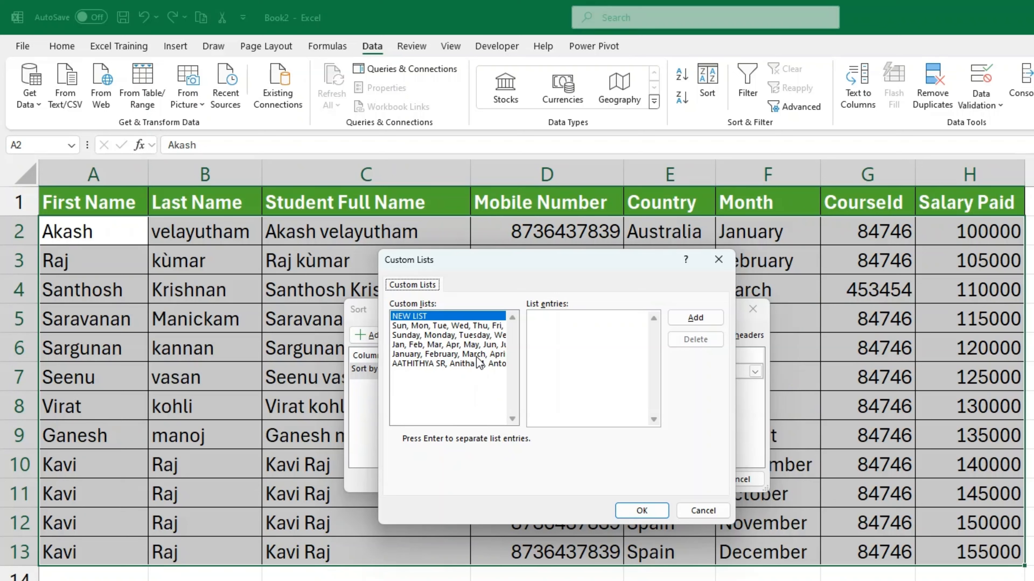
left_click(612, 322)
type("India, ")
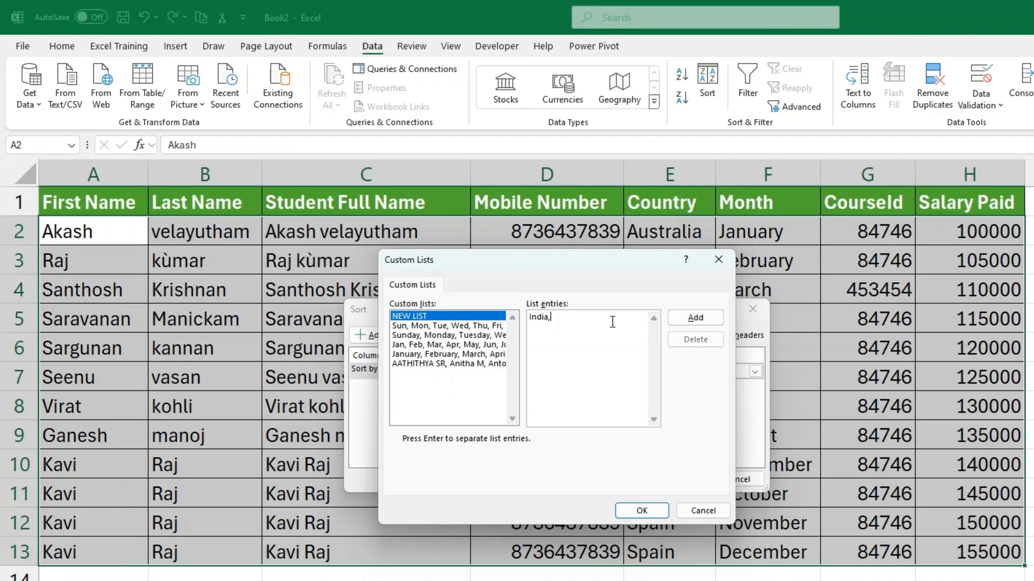
type("Australia, UAE")
key("BackSpace")
type("E")
left_click(682, 322)
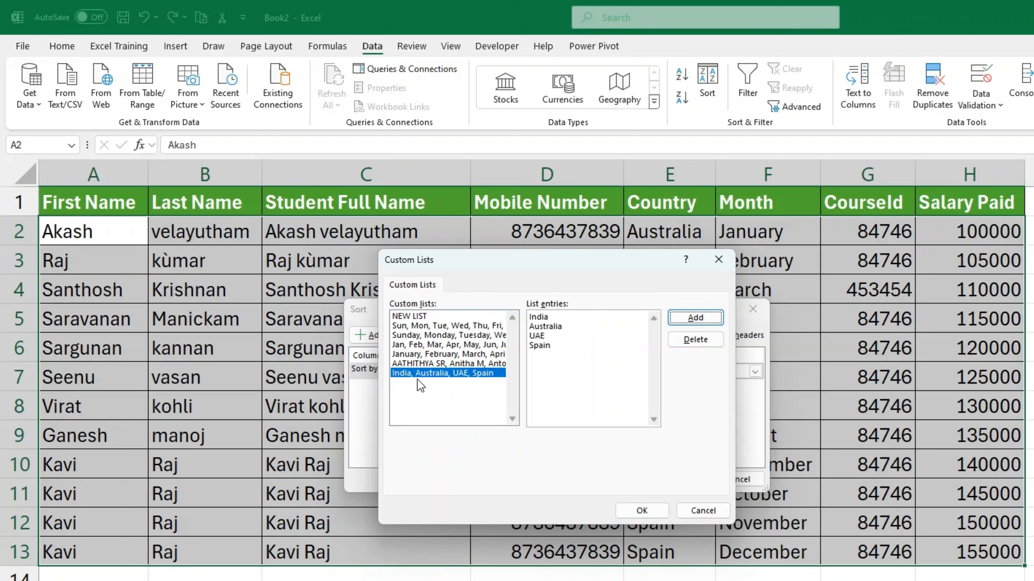
Sort the table by Country using the custom list India, Australia, UAE, Spain
left_click(428, 376)
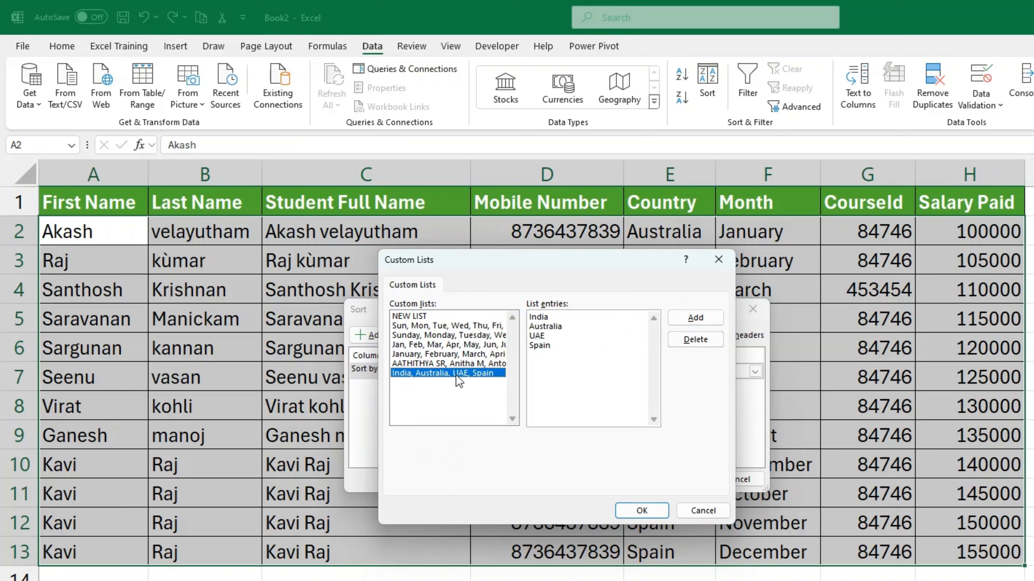
left_click(637, 511)
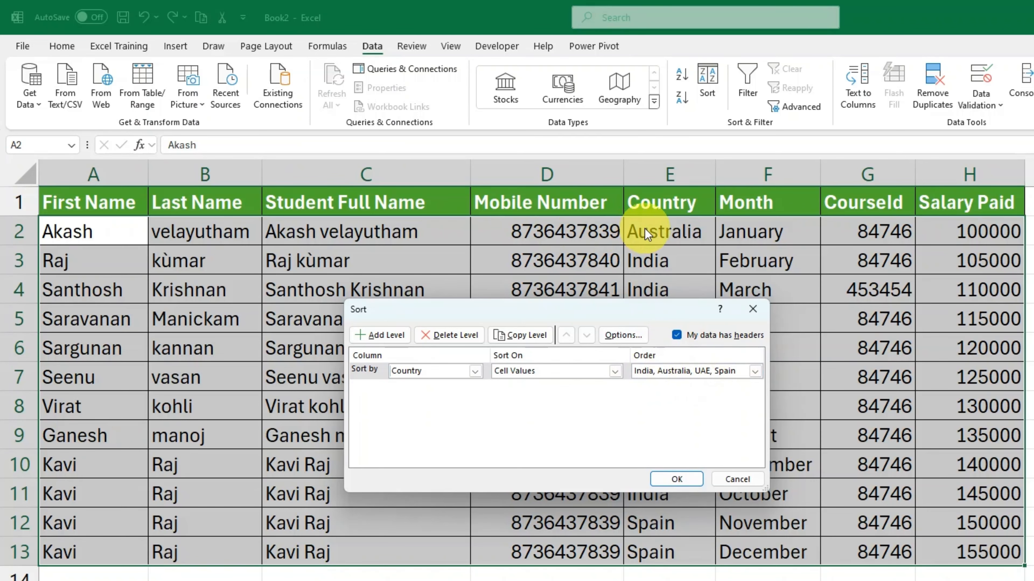
left_click(670, 475)
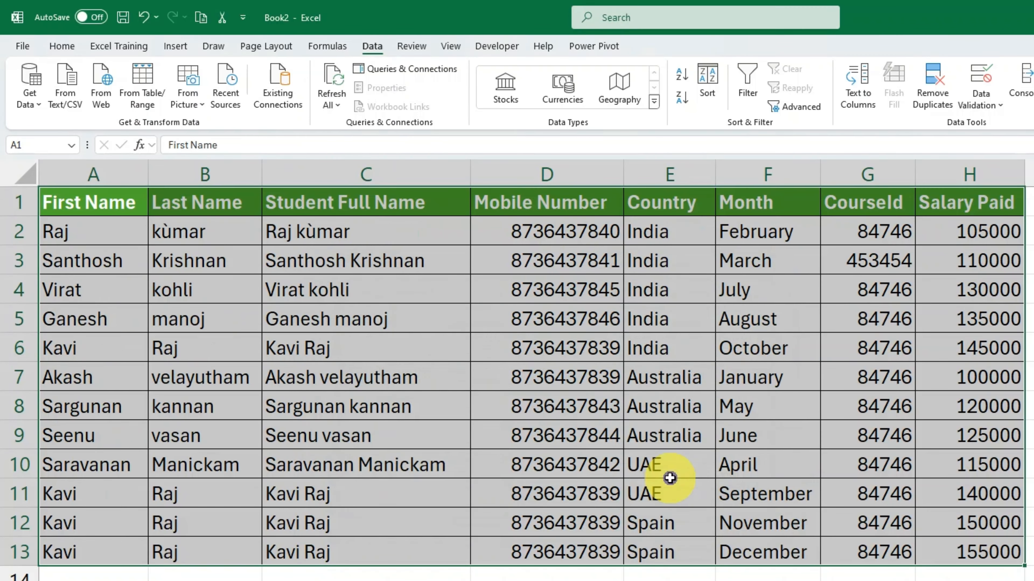
left_click(493, 350)
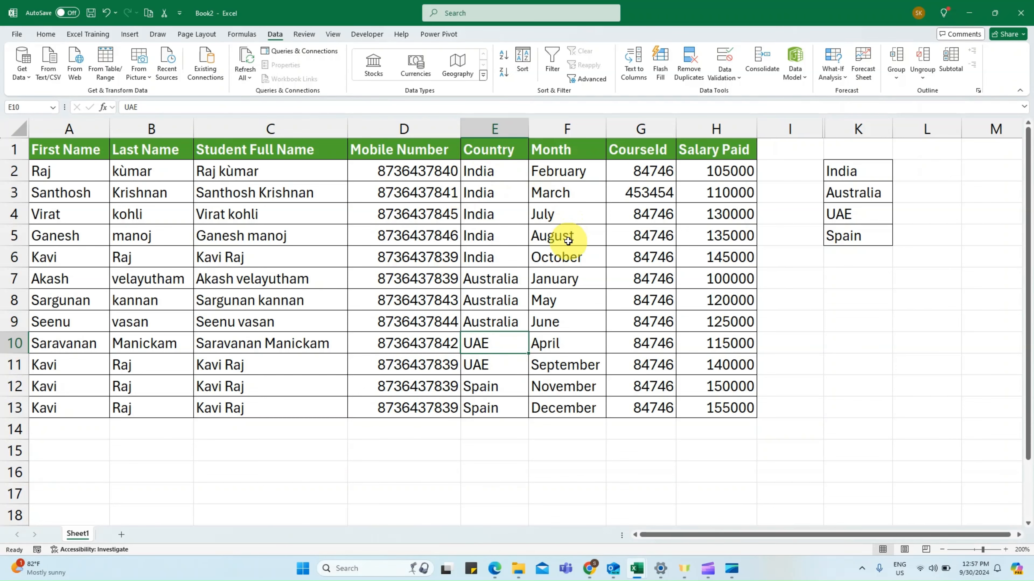
scroll(496, 181, "up", 1, "ctrl")
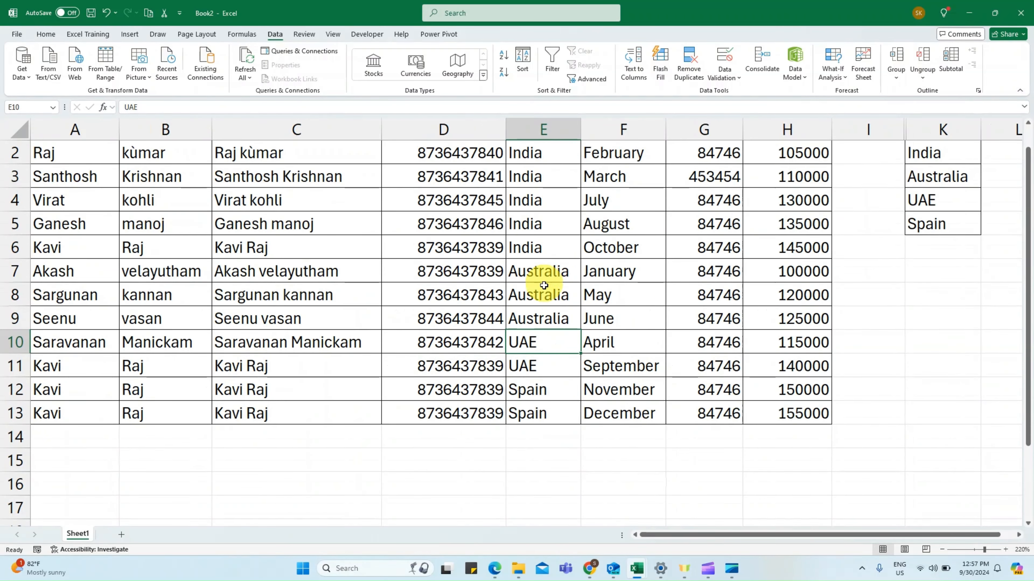
scroll(544, 286, "up", 1)
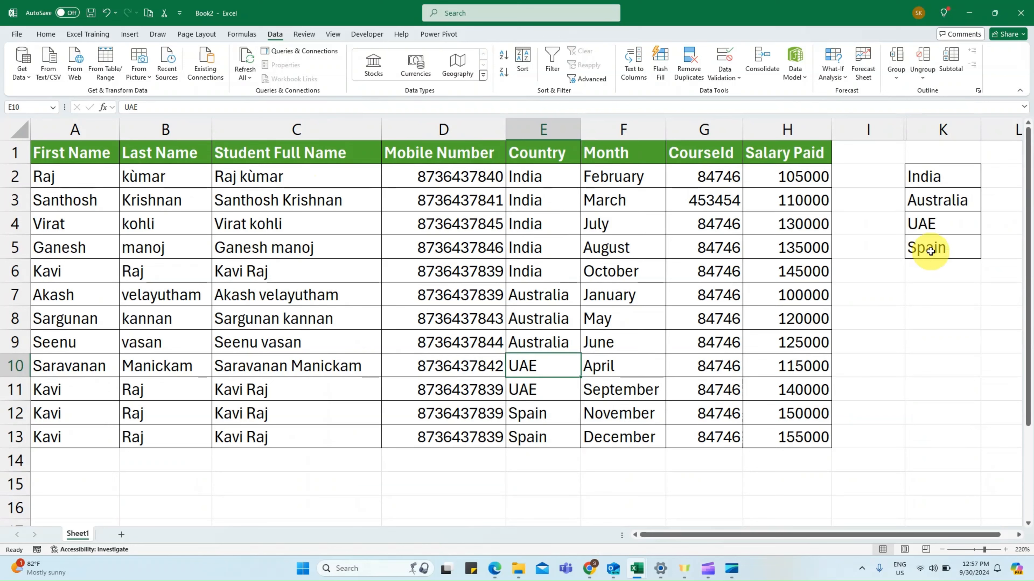
left_click(544, 301)
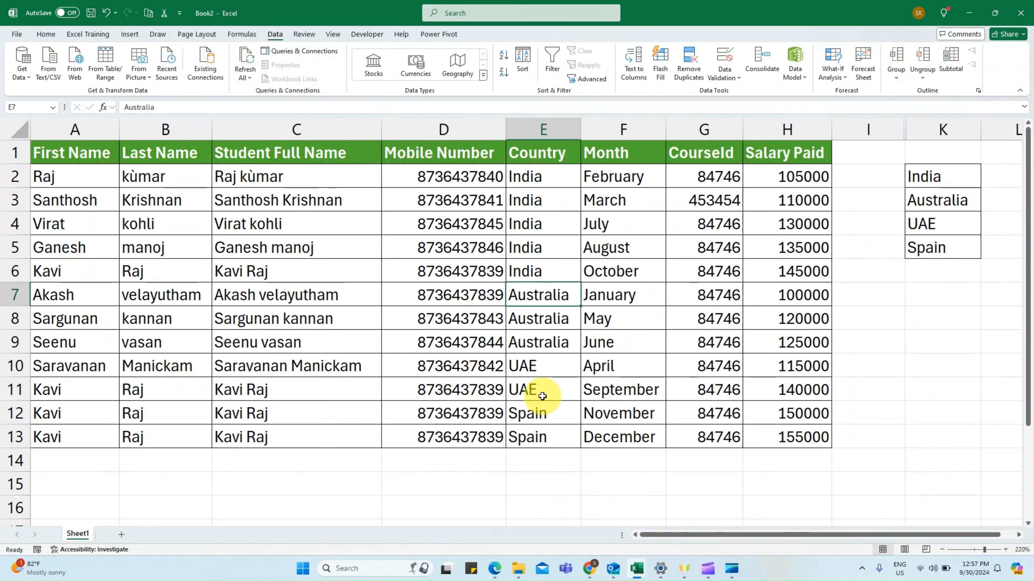
left_click(551, 423)
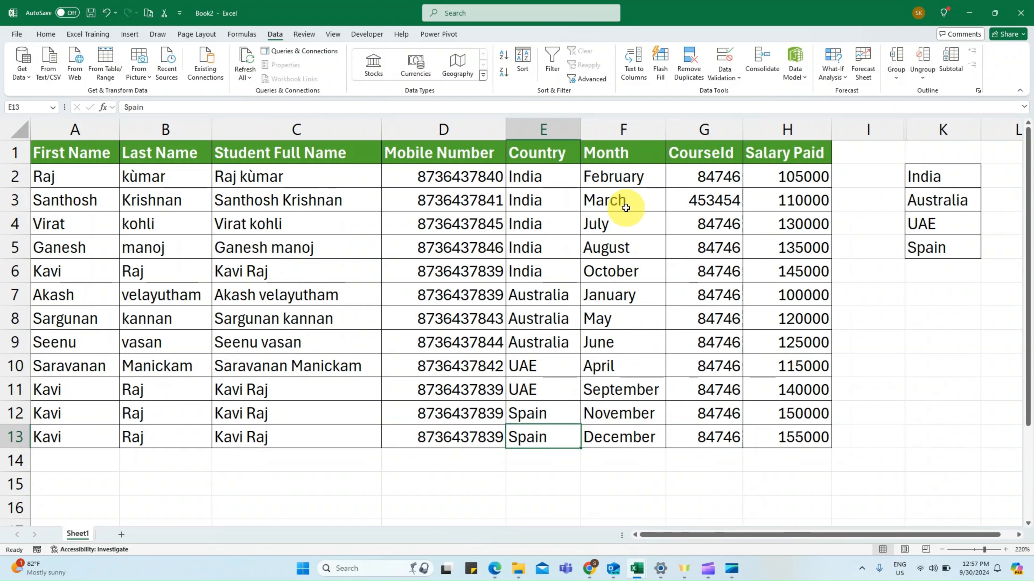